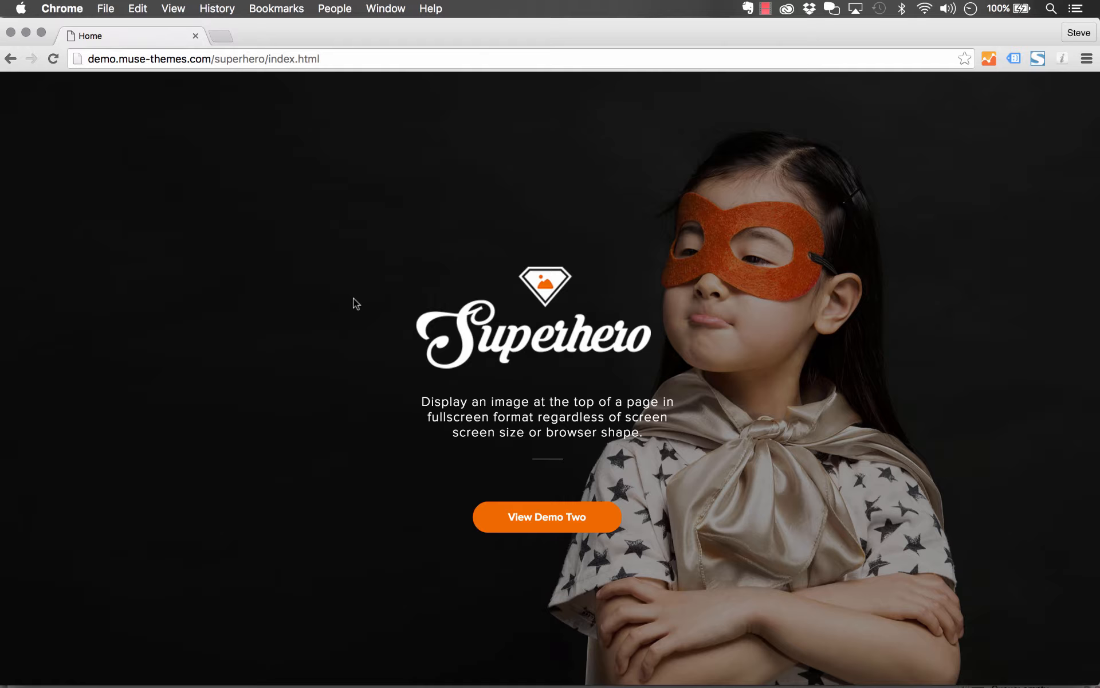
Examine the Superhero demo page's fullscreen image while scrolling it and making the browser window narrower and shorter
scroll(951, 298, "down", 5)
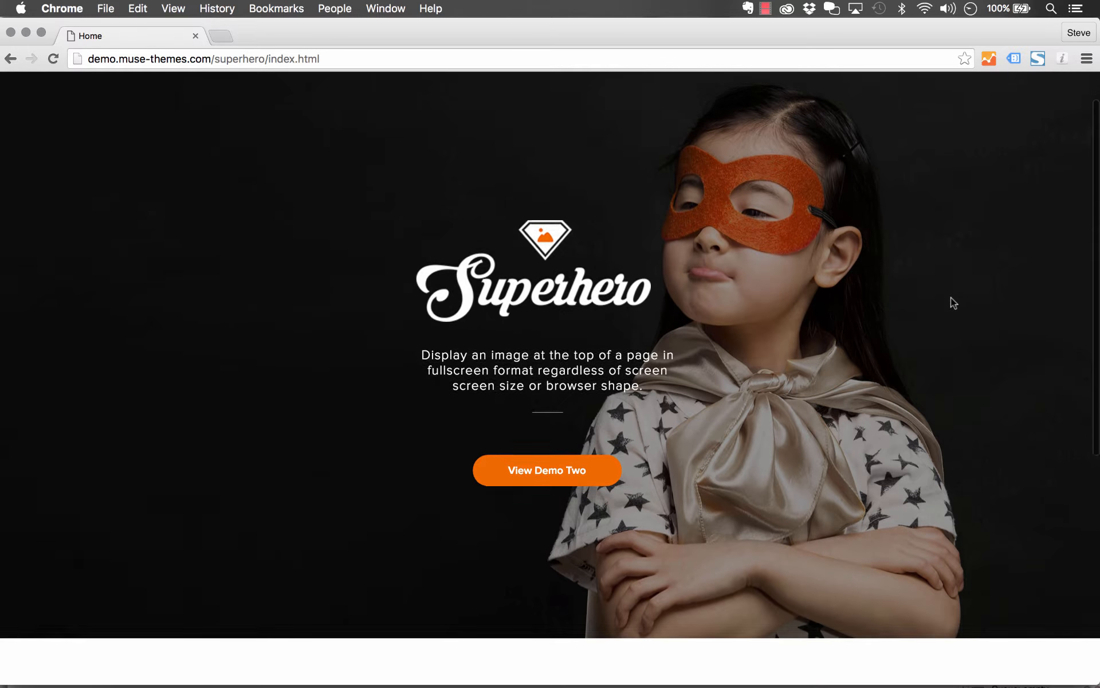
scroll(951, 298, "up", 5)
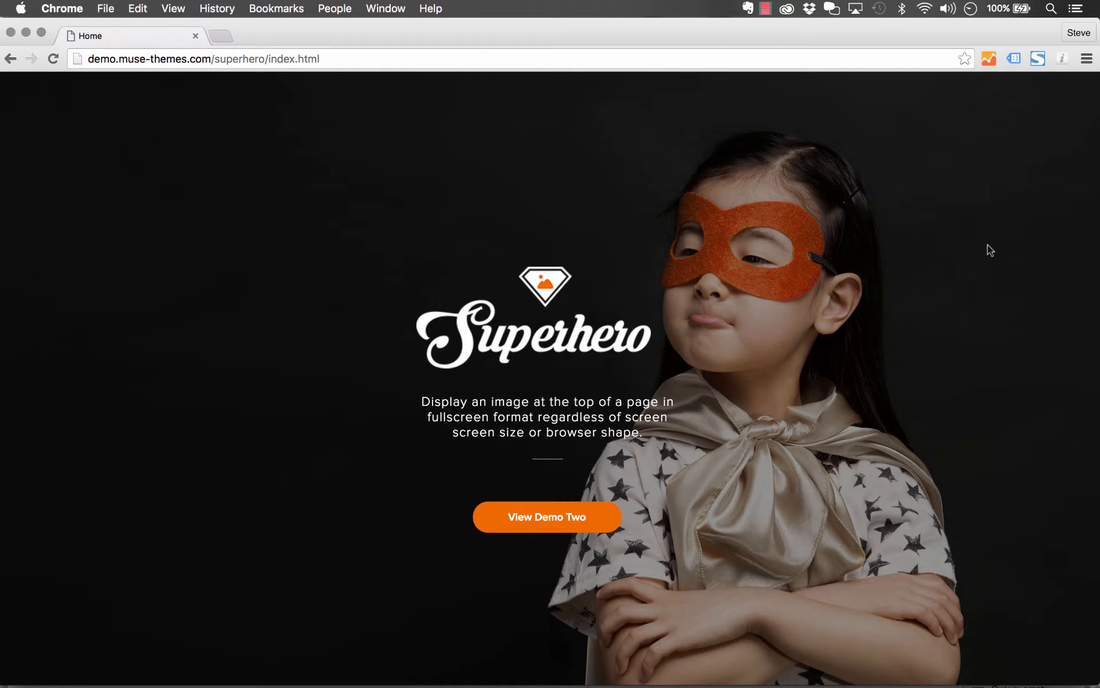
left_click_drag(1096, 233, 682, 235)
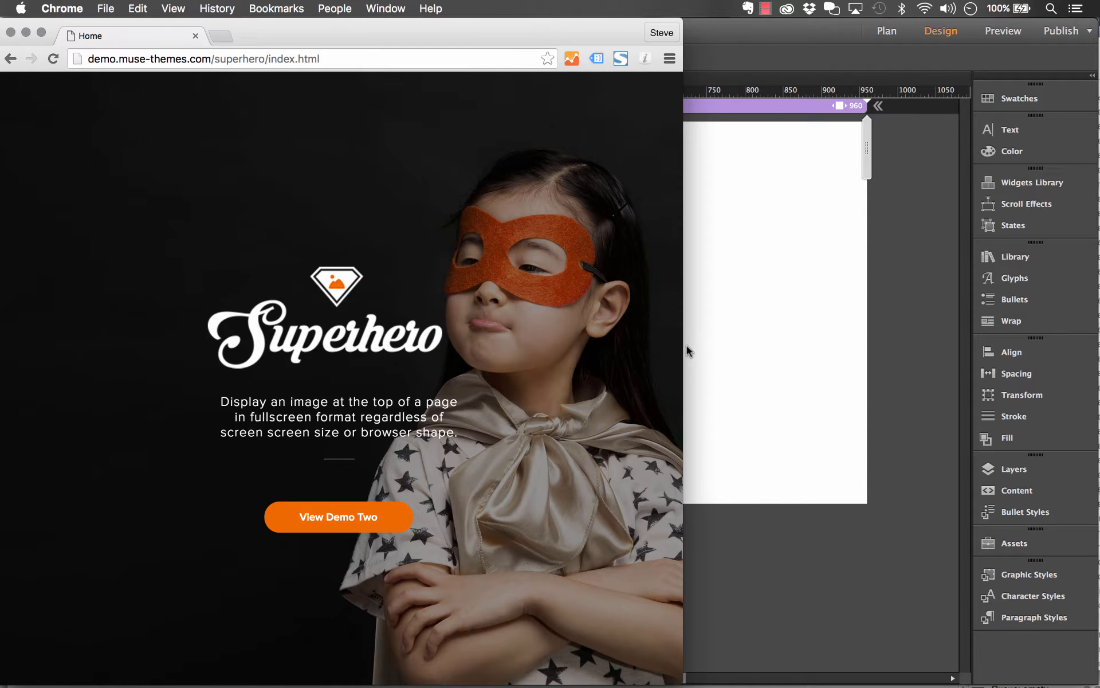
left_click_drag(682, 346, 819, 344)
left_click_drag(821, 21, 845, 229)
left_click_drag(712, 241, 794, 118)
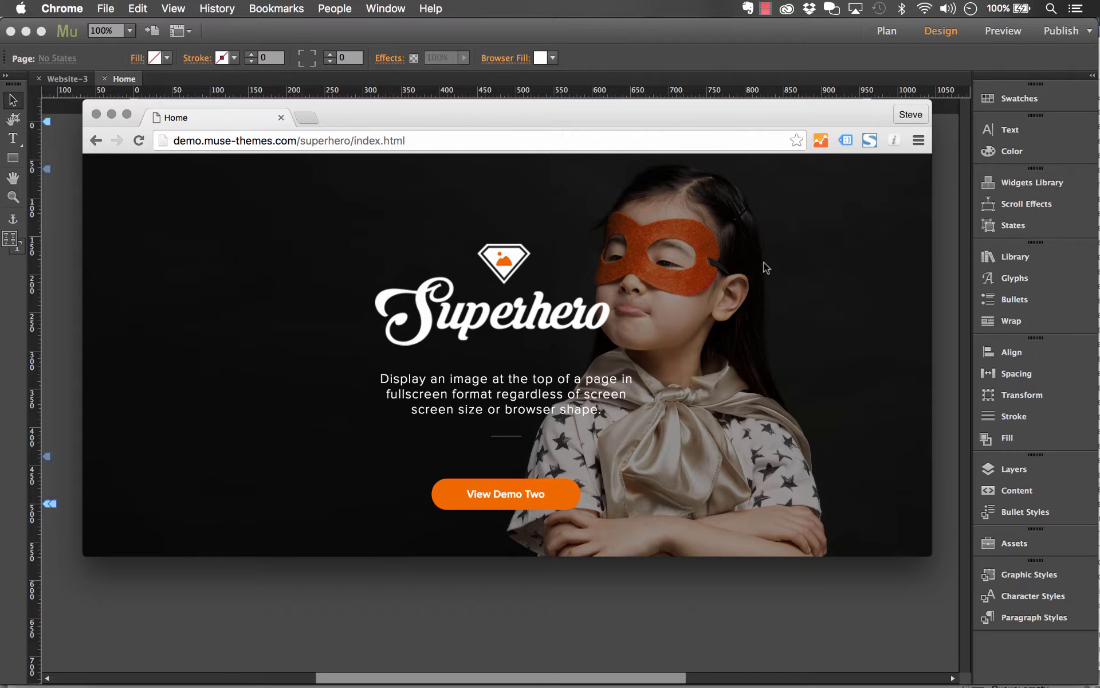
scroll(765, 266, "down", 10)
scroll(765, 266, "up", 10)
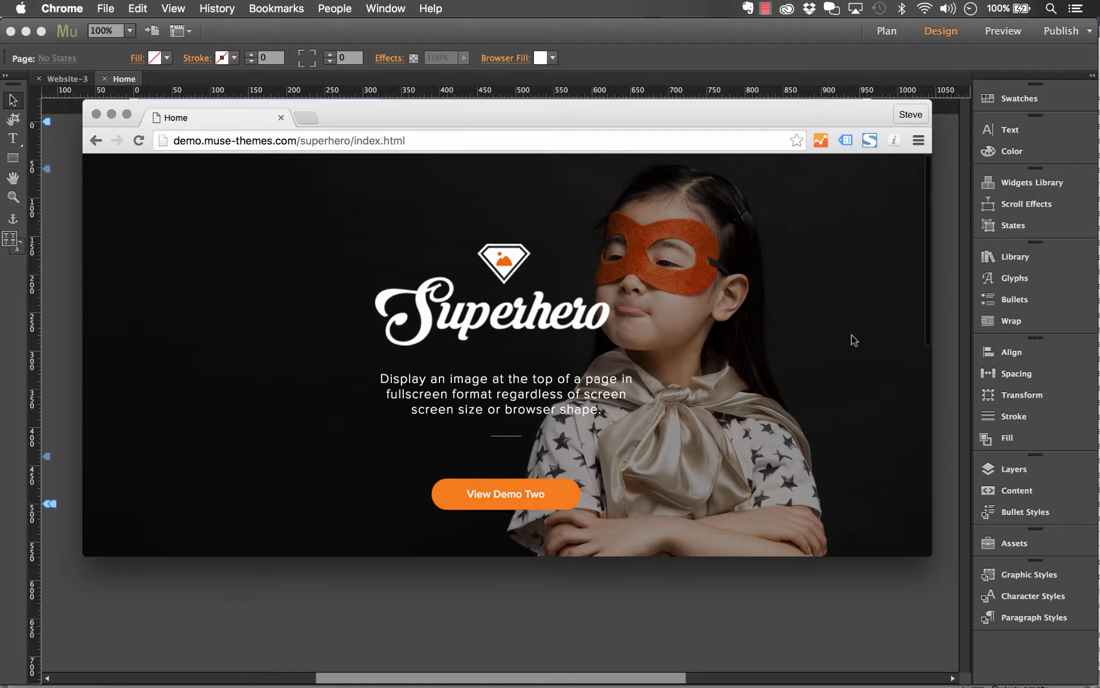
Check how the demo's hero image adapts to a tall, narrow browser window and to a wide one
left_click_drag(929, 551, 660, 659)
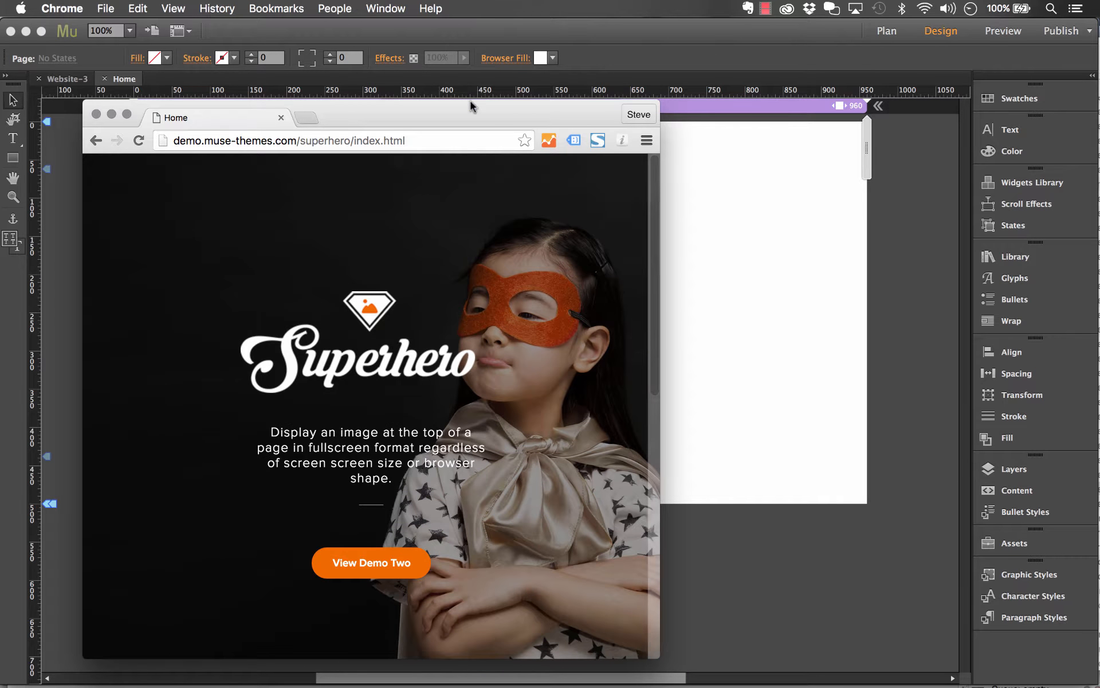
left_click_drag(473, 101, 482, 19)
scroll(548, 170, "down", 6)
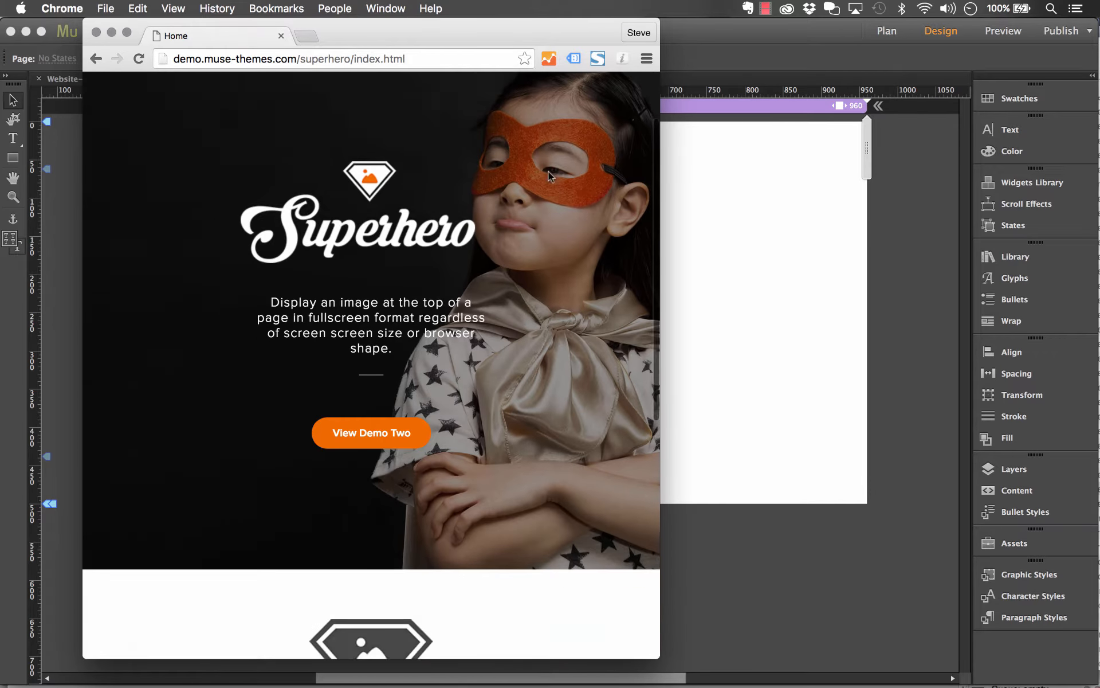
scroll(548, 171, "up", 6)
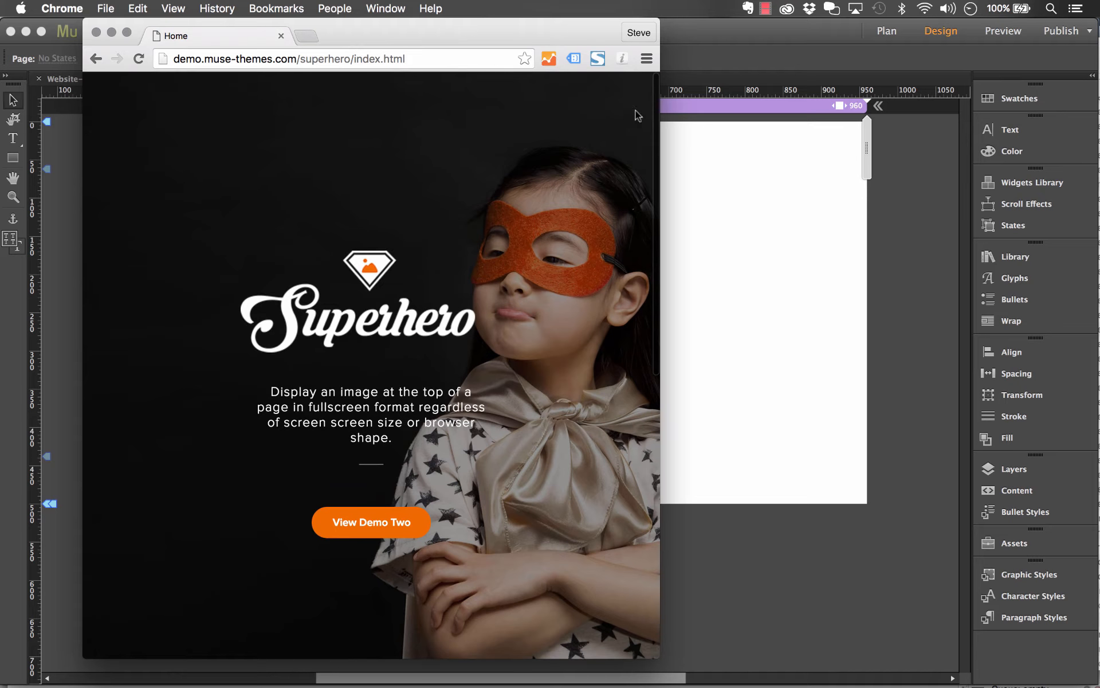
left_click_drag(660, 102, 1092, 89)
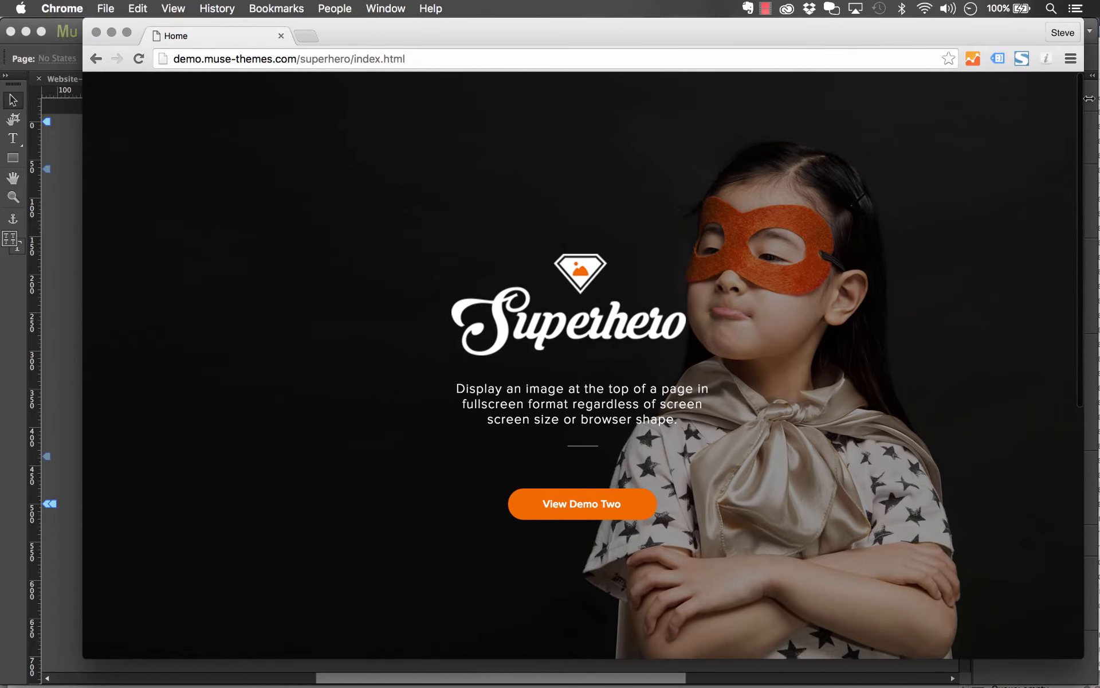
left_click_drag(823, 33, 791, 41)
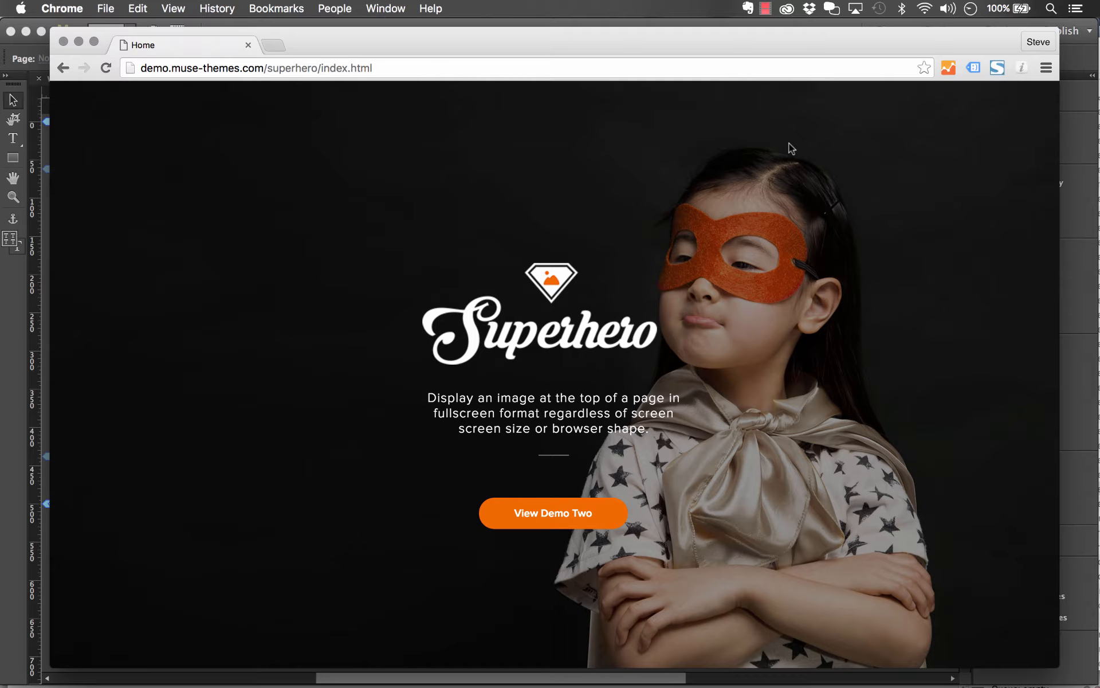
Switch to Adobe Muse and place the SuperHero widget from the MT - Toolbox - SuperHero (1.0) library on the Home page
left_click(634, 22)
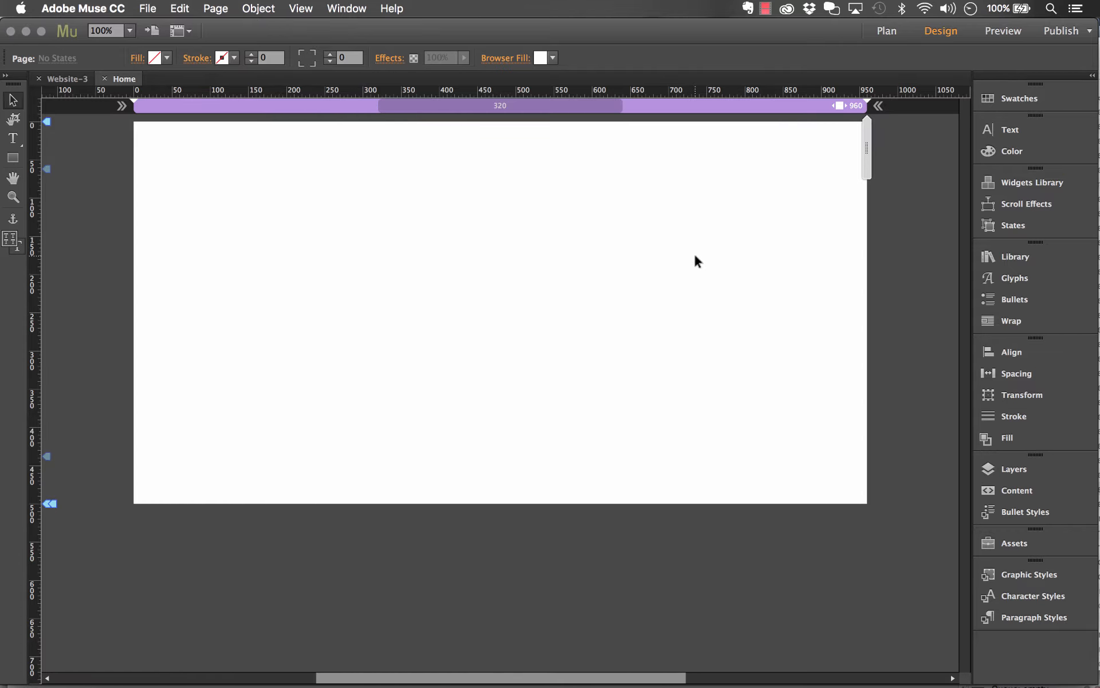
left_click(1011, 257)
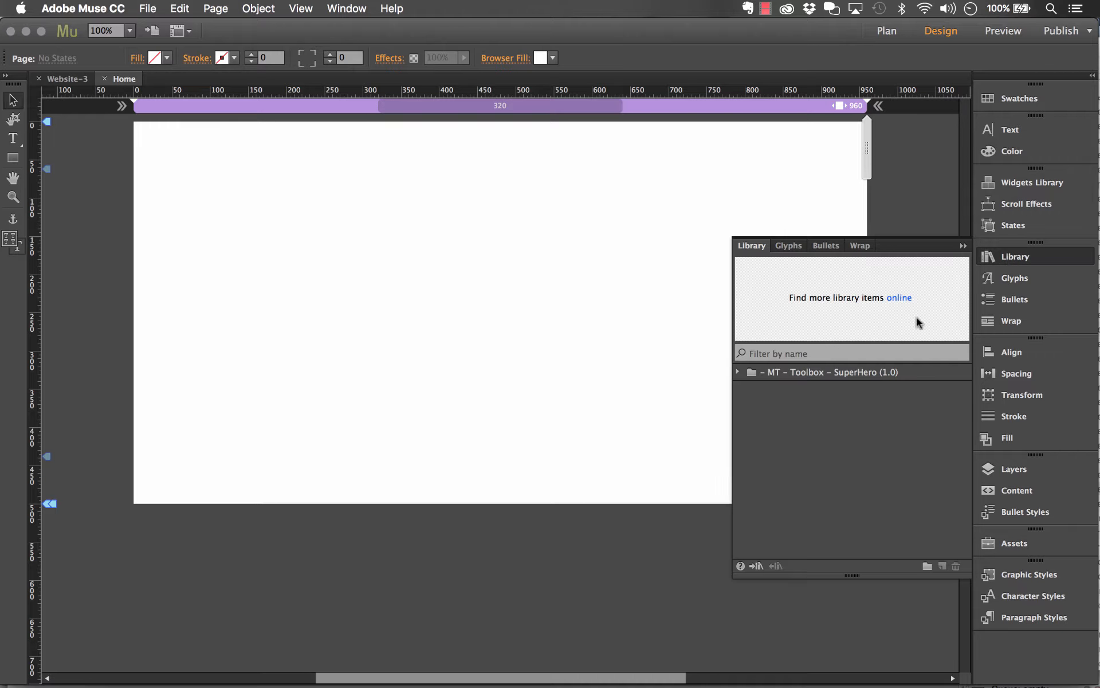
left_click(806, 373)
left_click(737, 371)
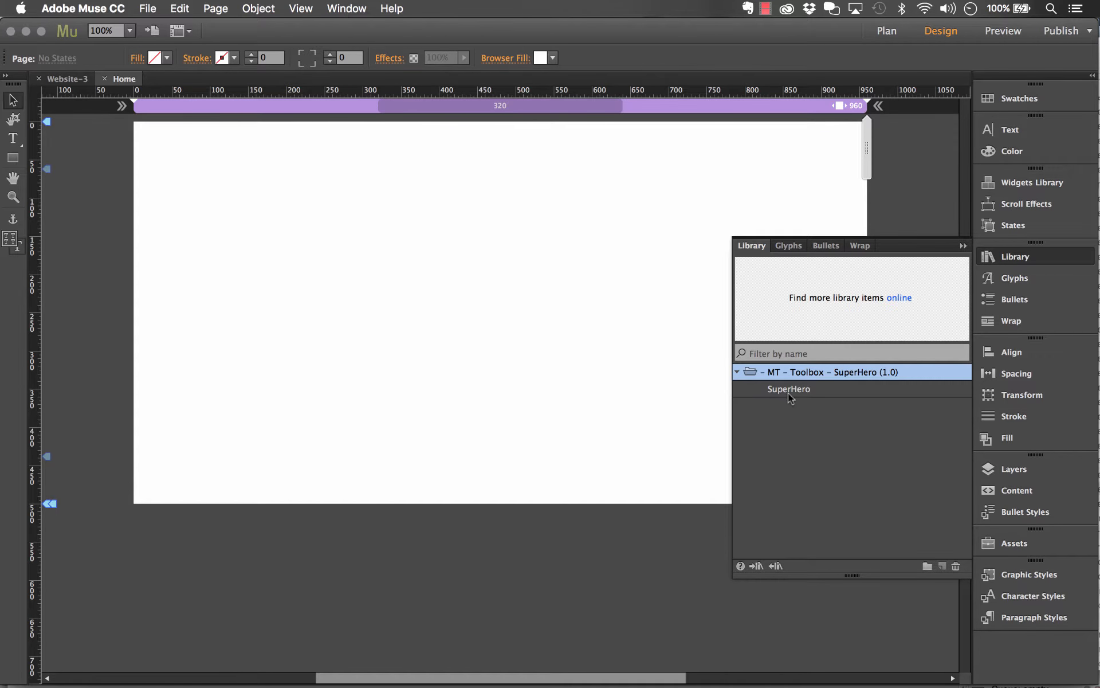
left_click_drag(788, 394, 150, 260)
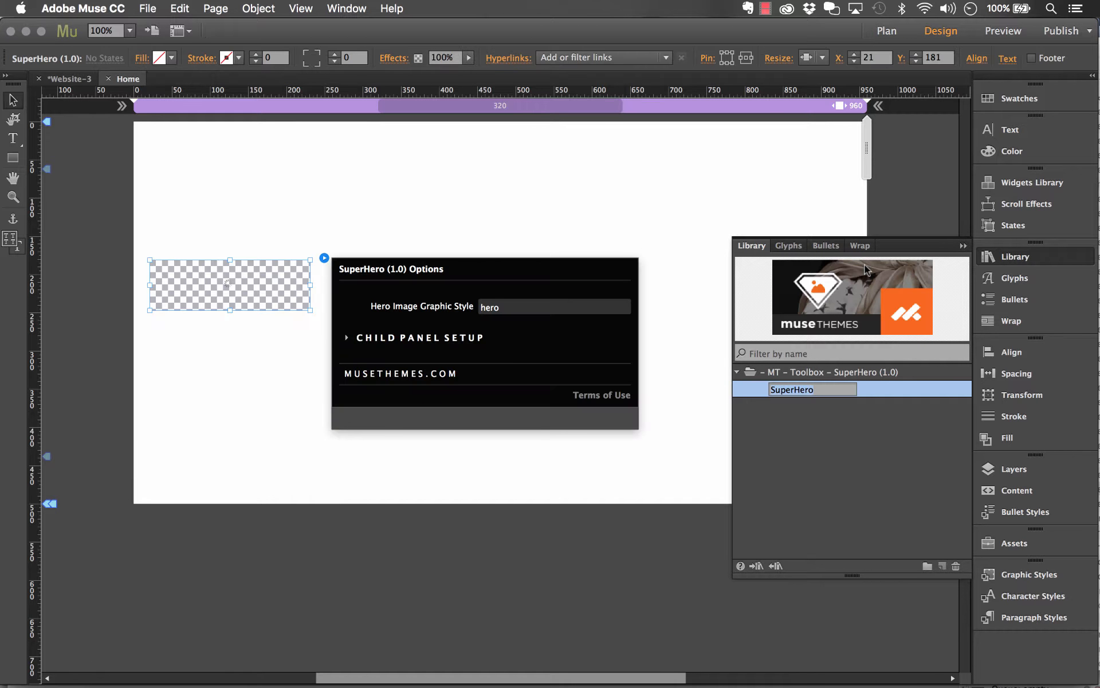
left_click(963, 246)
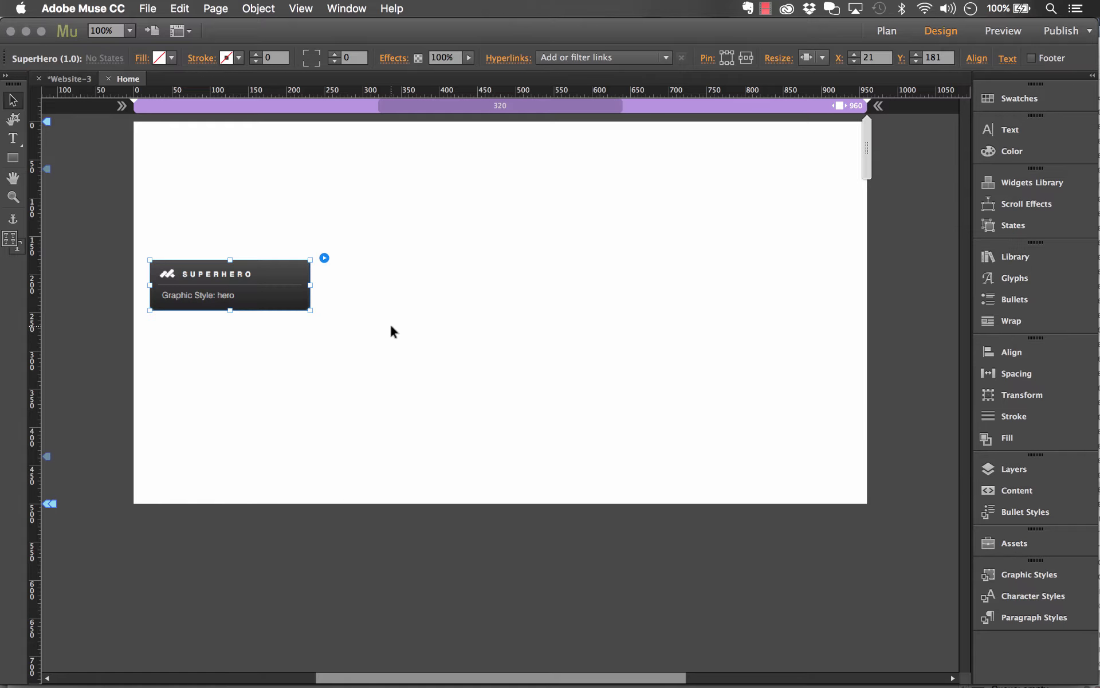
Review the SuperHero widget's options, including the Child Panel Setup section
left_click(324, 258)
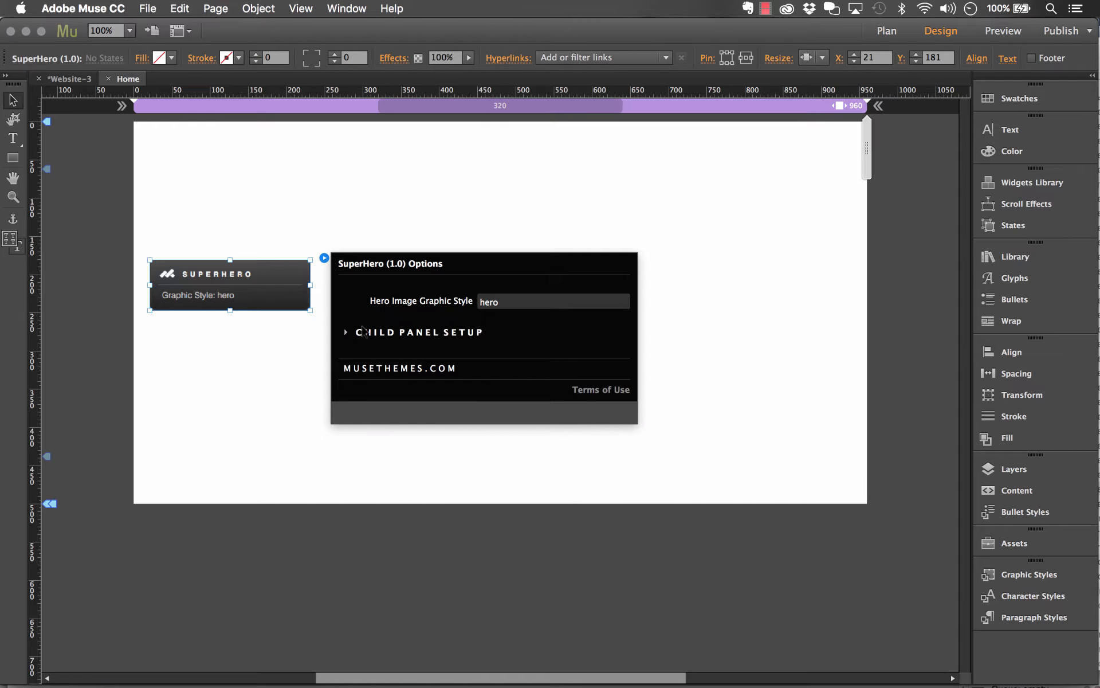
left_click(363, 331)
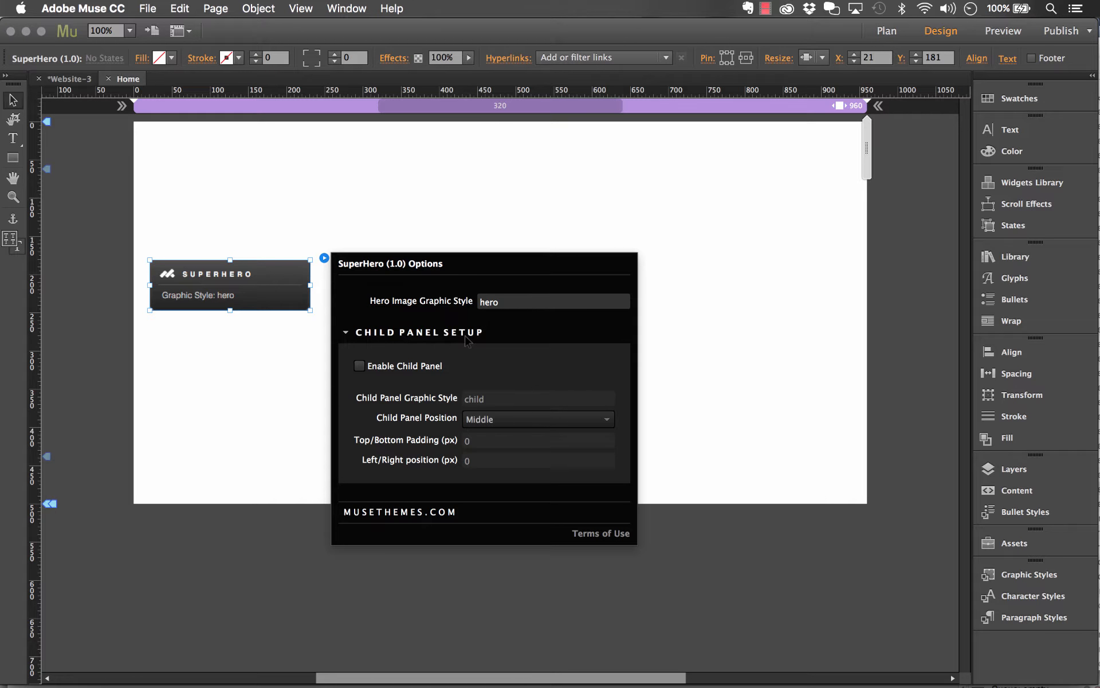
left_click(215, 278)
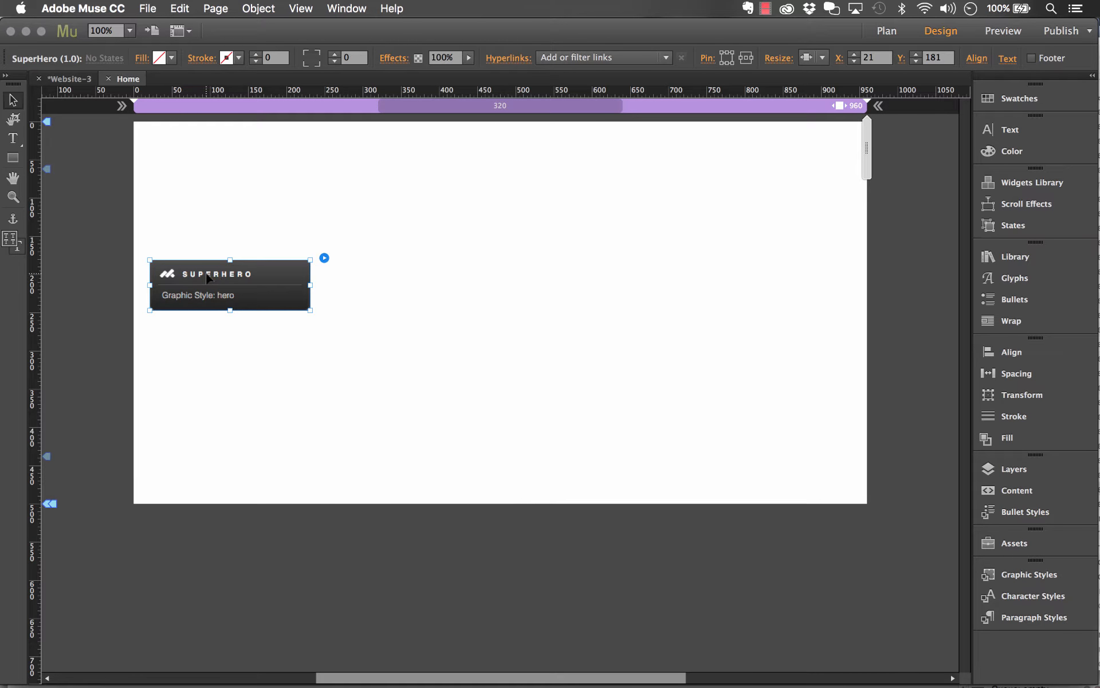
Move the SuperHero widget to the lower left of the page, at about X 19, Y 529
left_click_drag(215, 278, 387, 354)
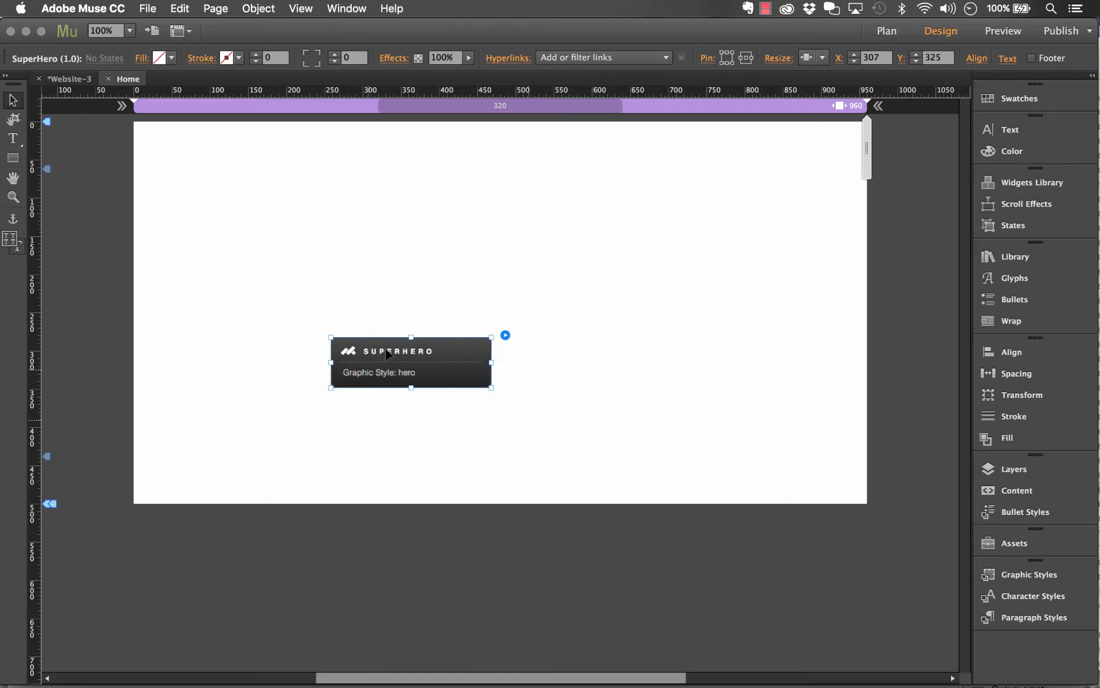
left_click(504, 334)
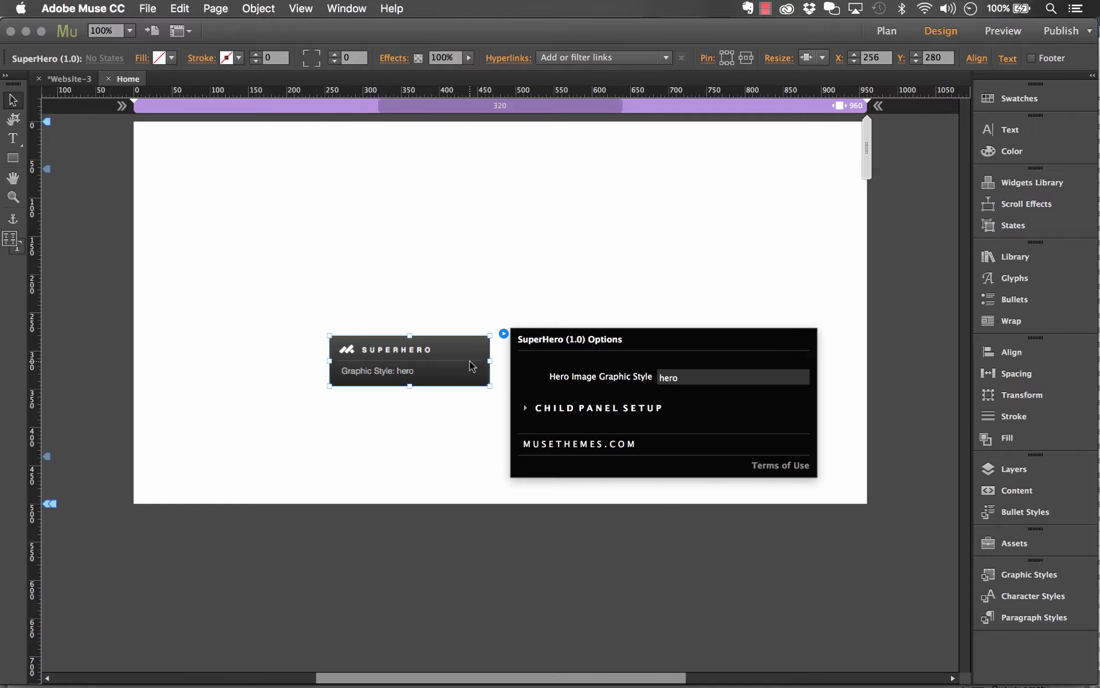
left_click_drag(471, 366, 275, 545)
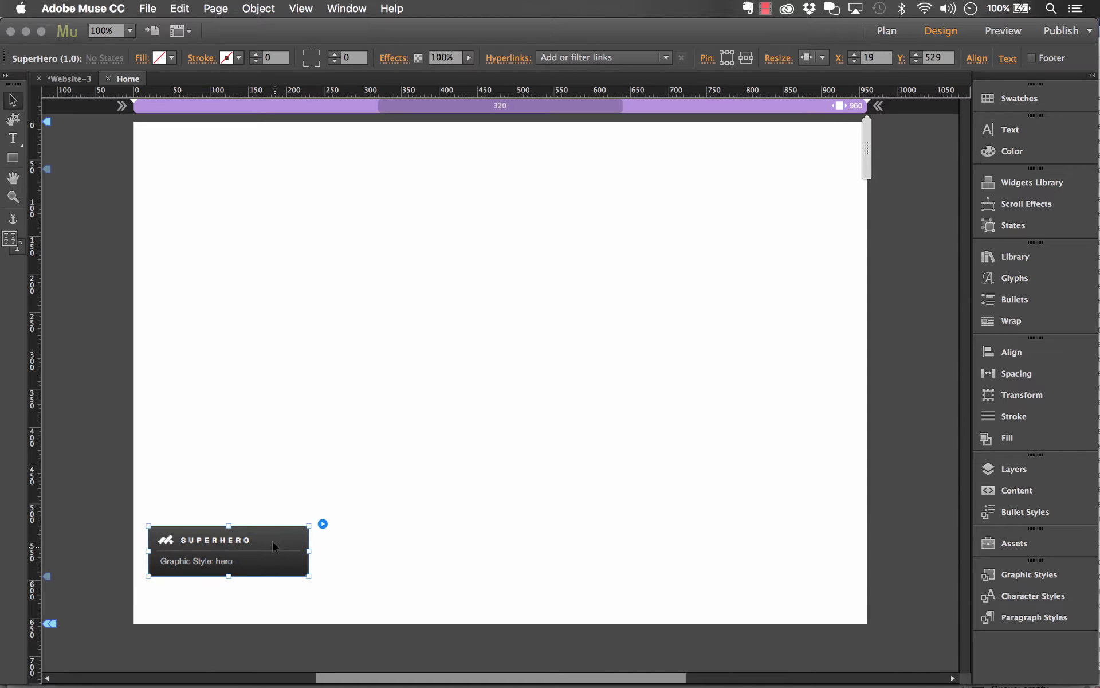
Place two State Button widgets on the page, one at about X 78, Y 78 and the other at about X 320, Y 487
left_click(1015, 256)
left_click(1020, 181)
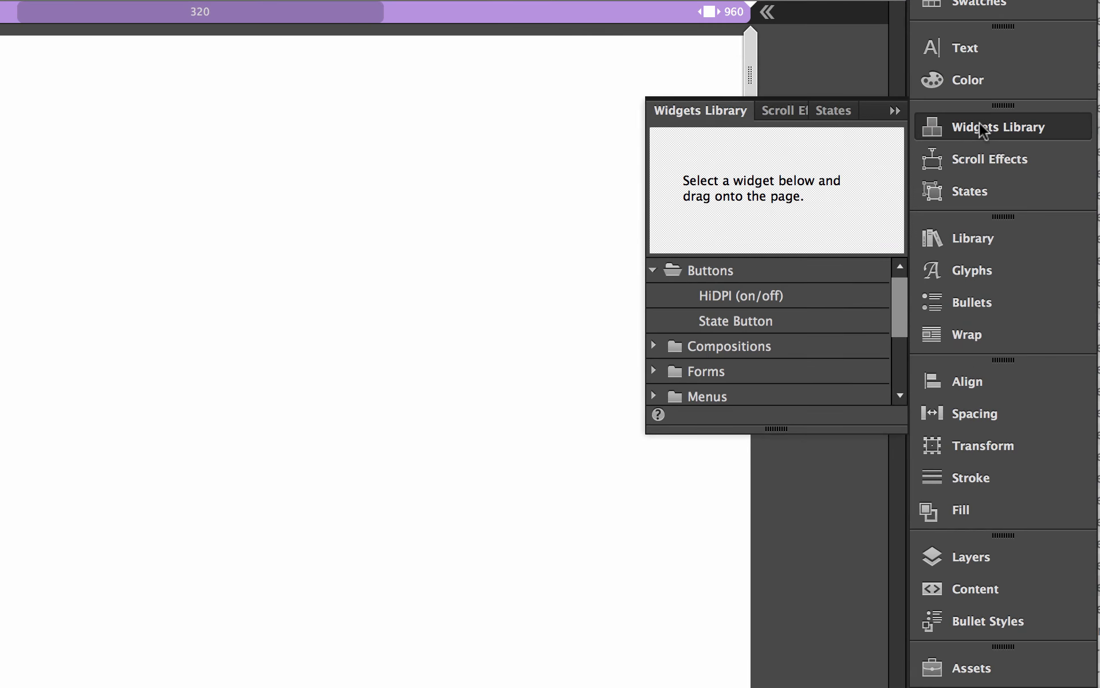
left_click(705, 273)
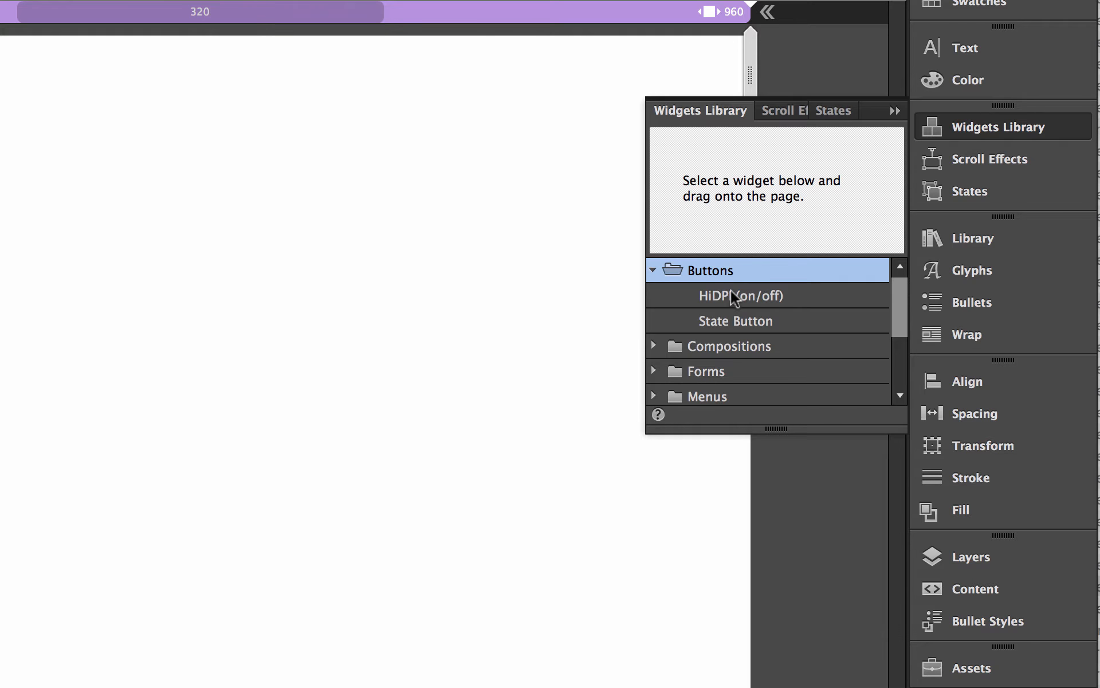
left_click(737, 321)
left_click_drag(807, 319, 0, 143)
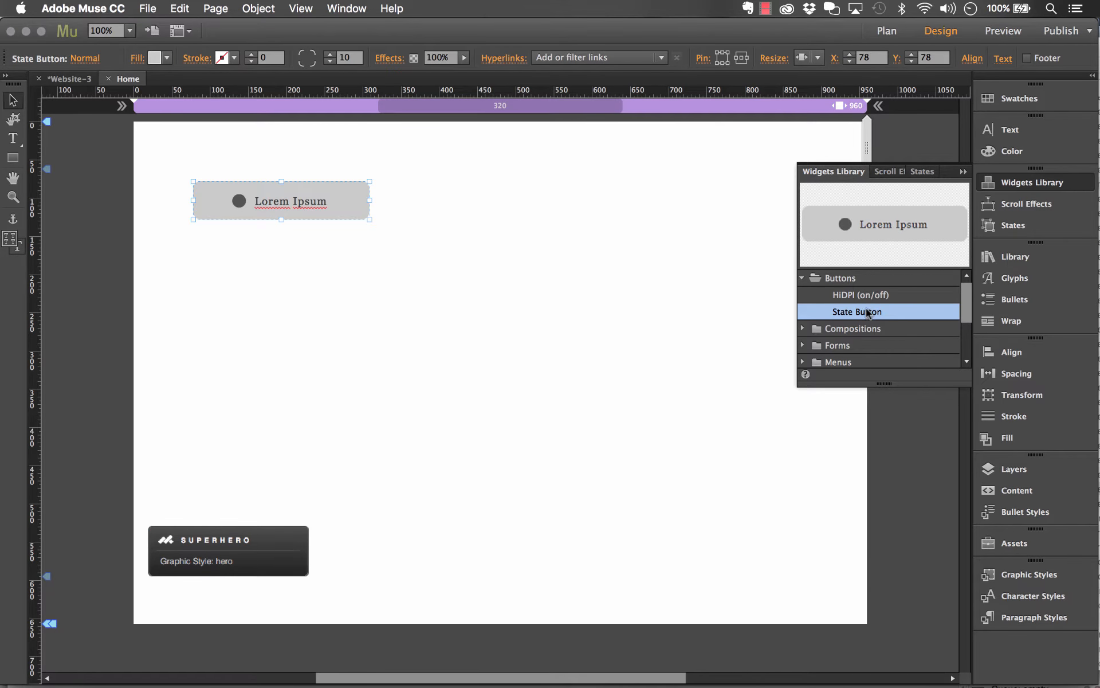
left_click_drag(869, 312, 377, 493)
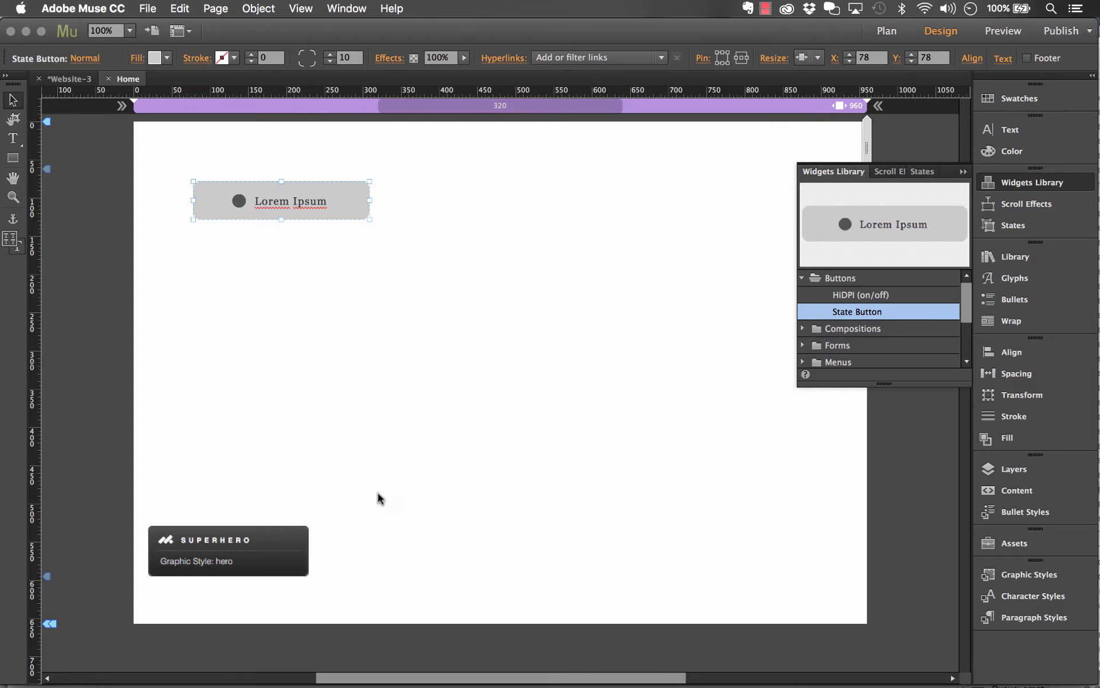
Clear all styling and the widget contents from the upper State Button
left_click(358, 356)
left_click(339, 211)
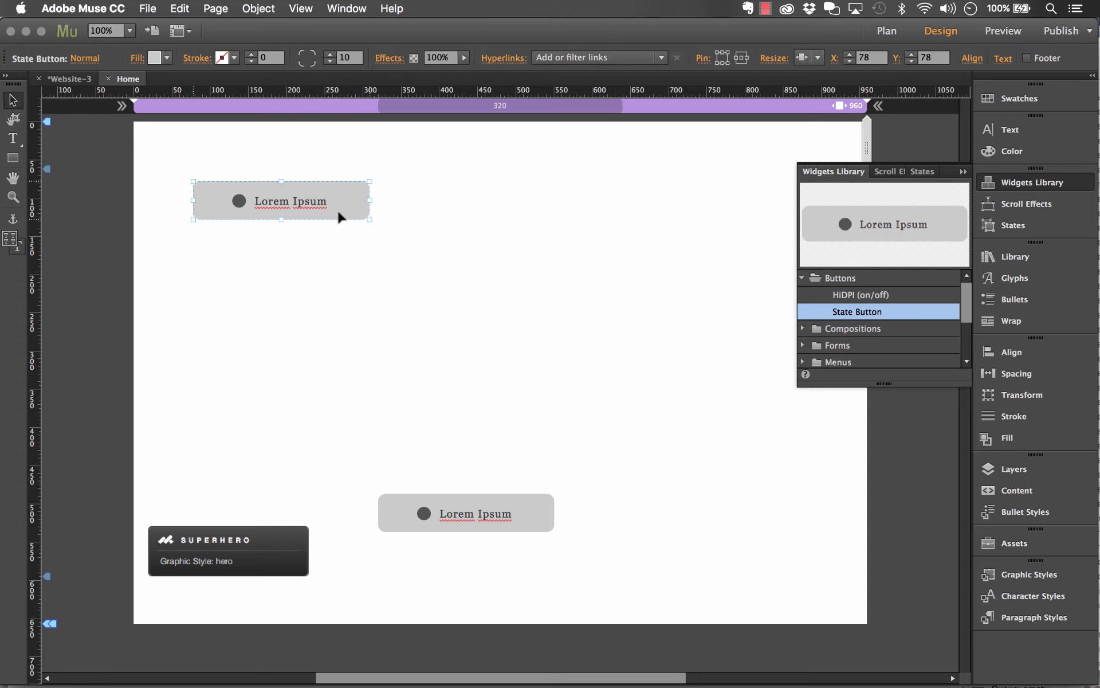
right_click(314, 186)
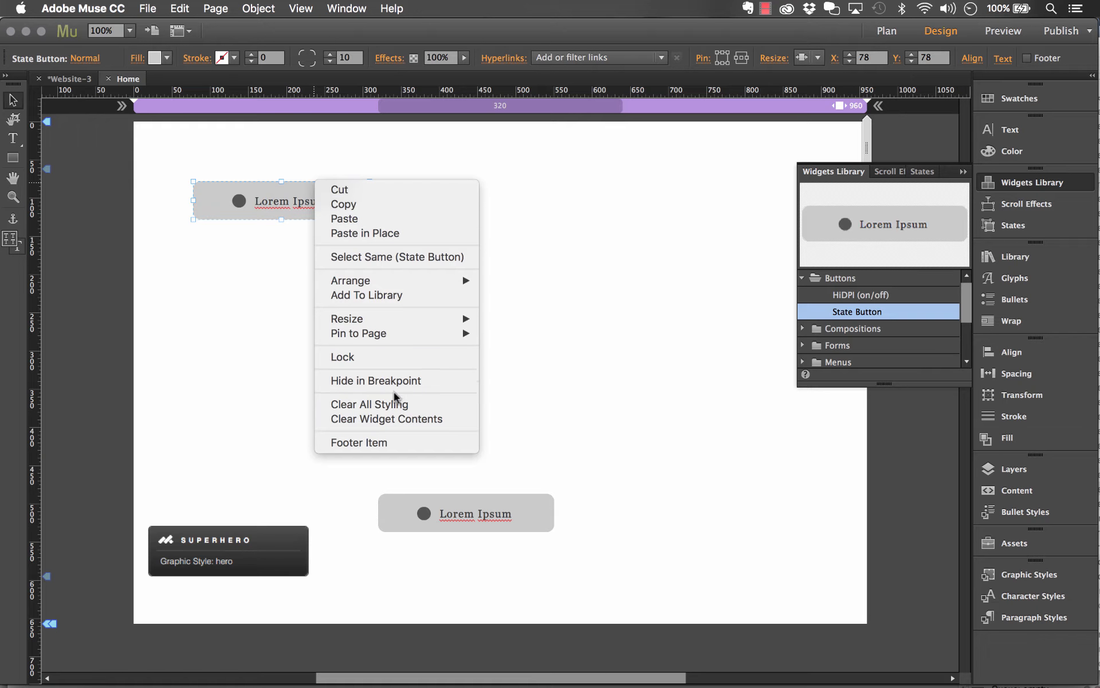
left_click(392, 407)
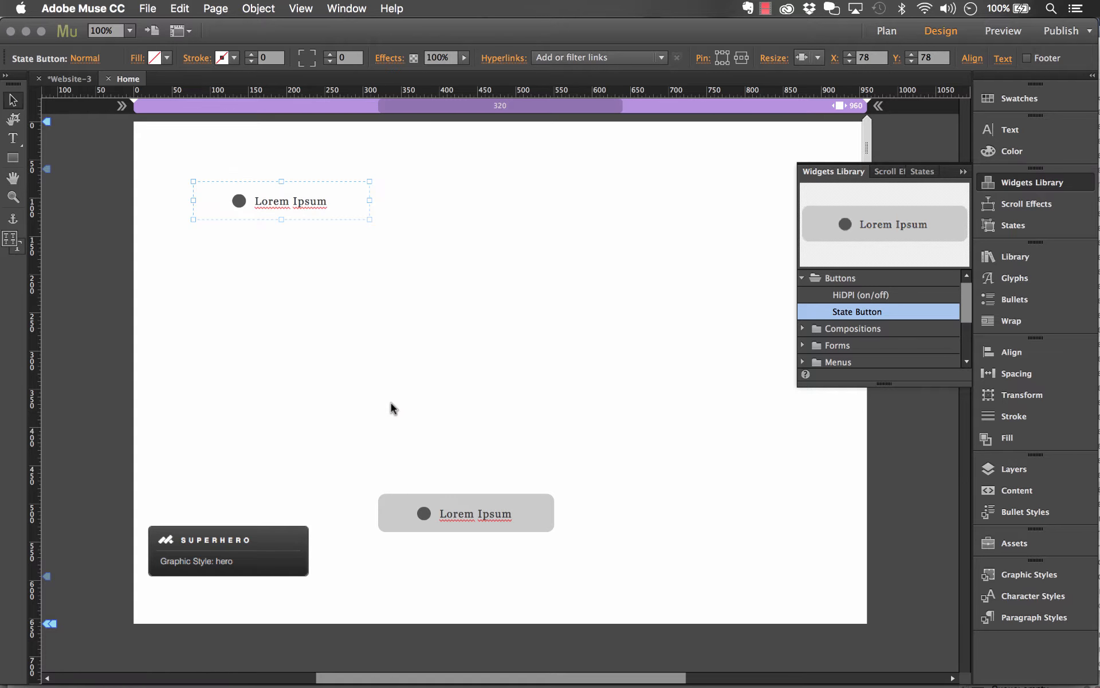
right_click(305, 204)
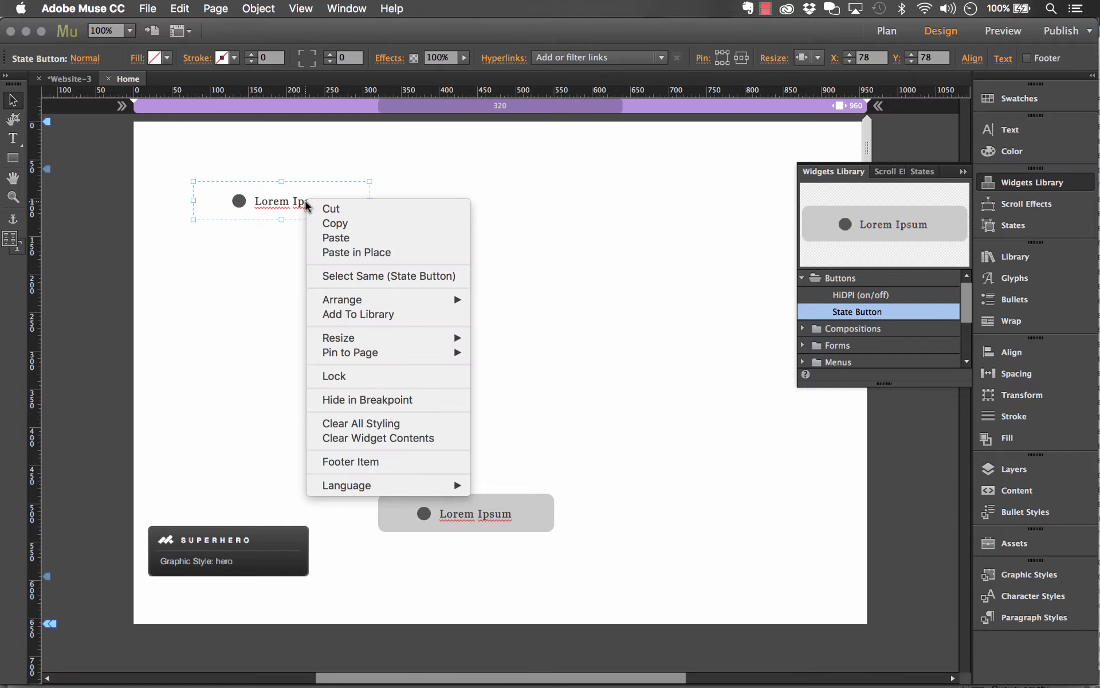
left_click(361, 439)
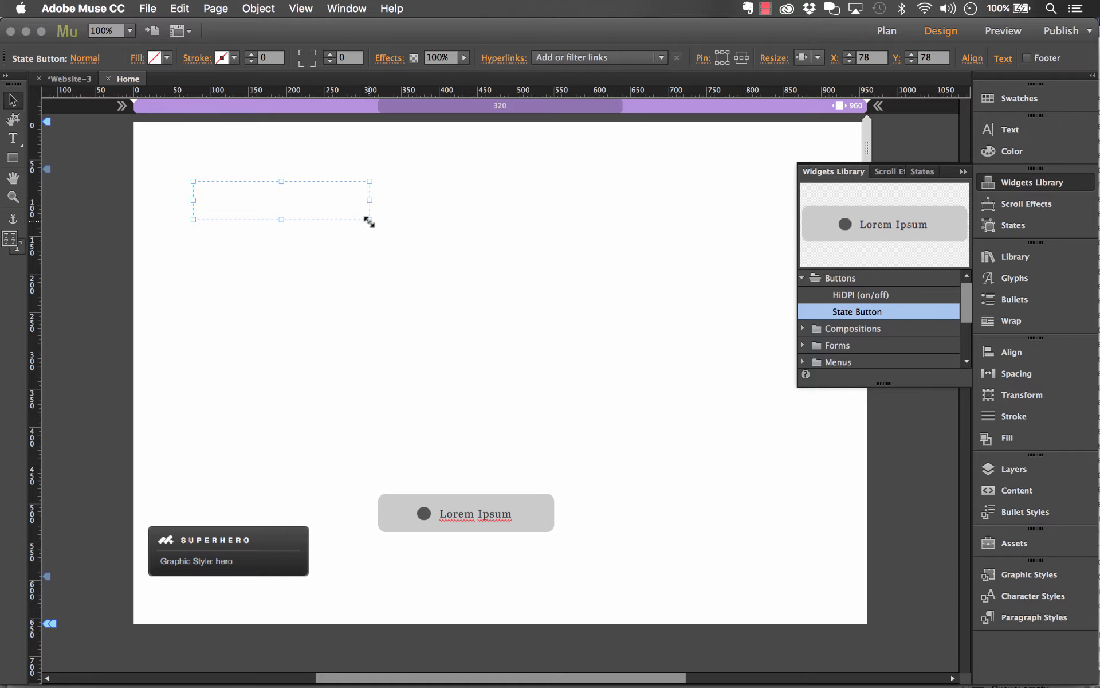
Enlarge the emptied State Button, move it to X 0, Y 0 and stretch it across the full page width
left_click_drag(369, 220, 704, 330)
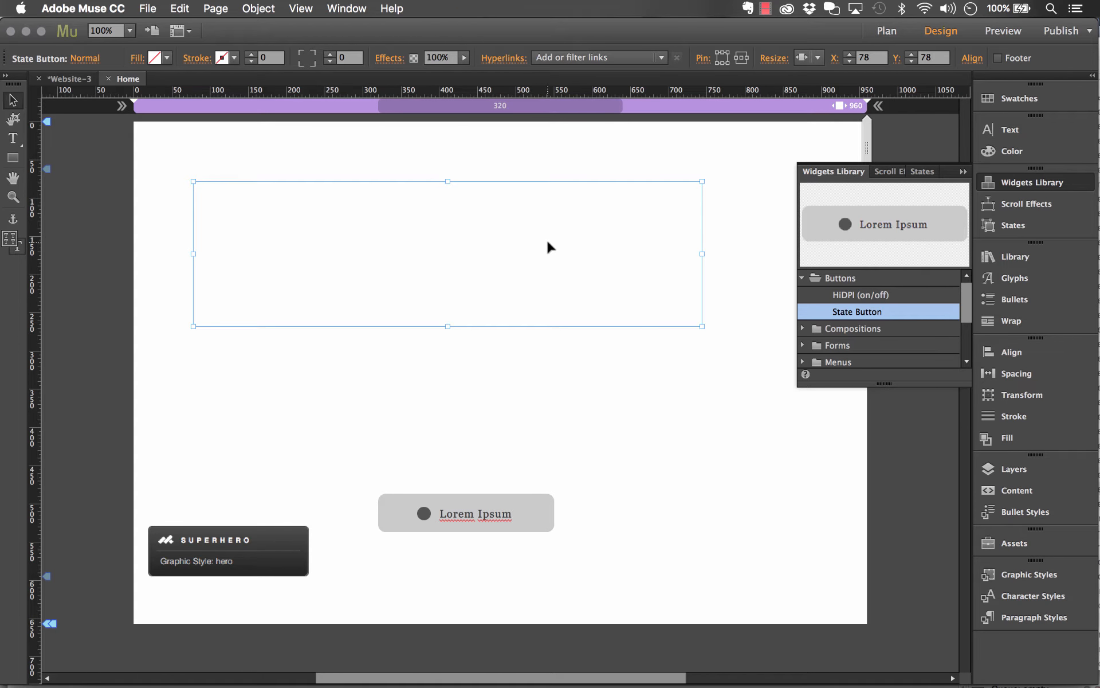
left_click(963, 173)
left_click_drag(670, 253, 616, 197)
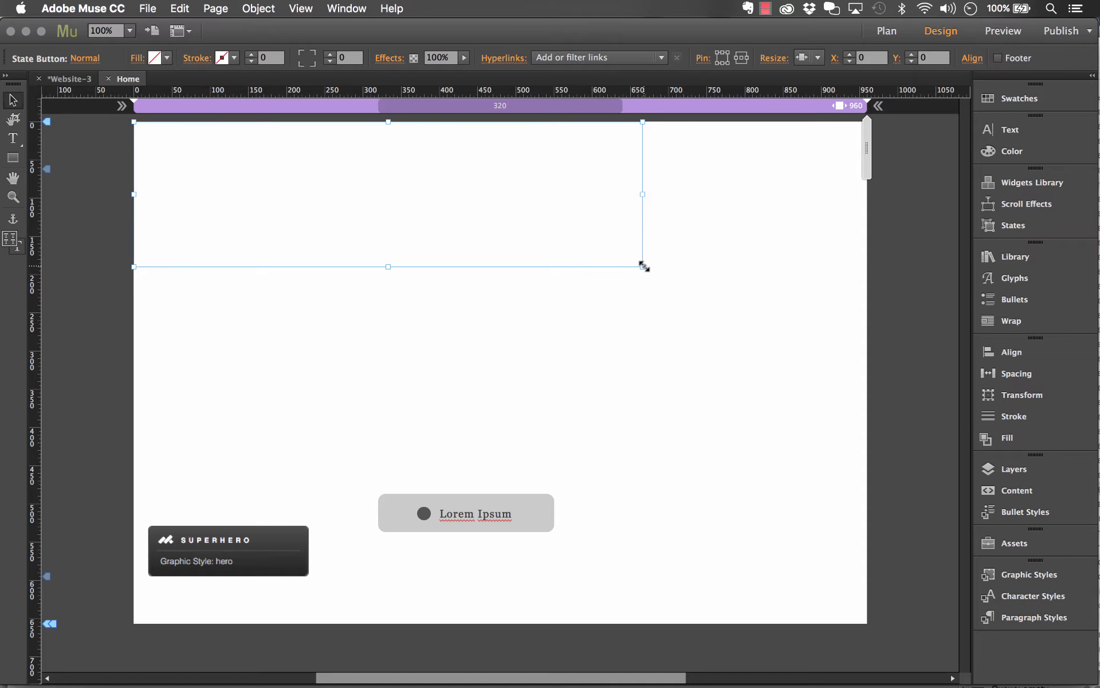
left_click_drag(643, 266, 867, 465)
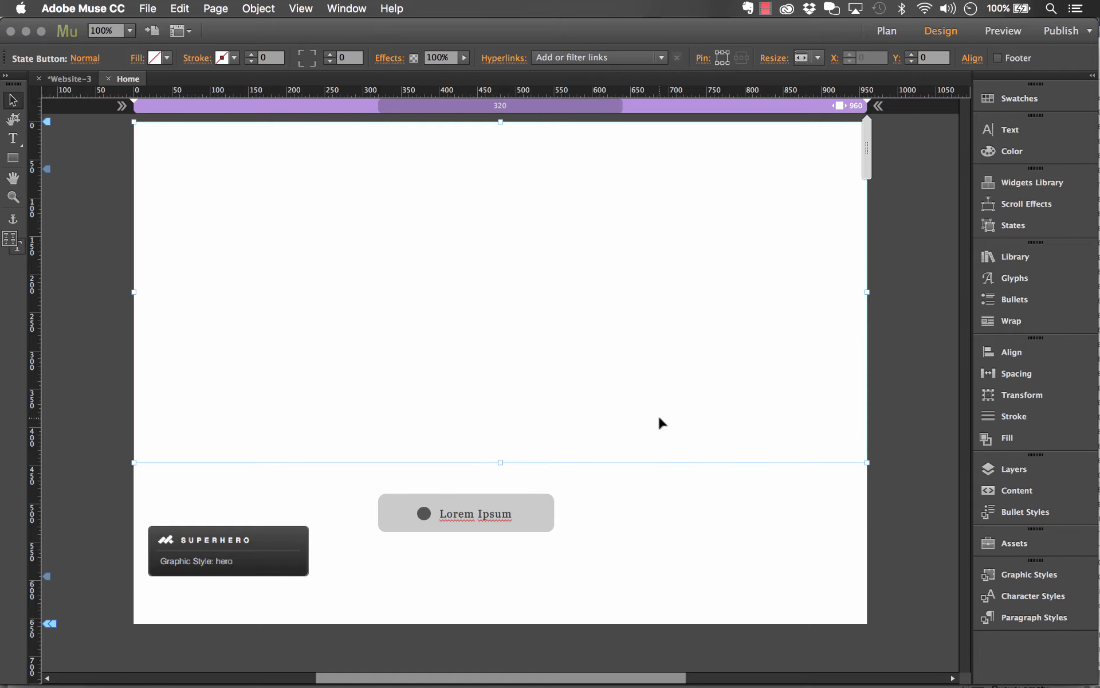
Try moving the Lorem Ipsum State Button into the large empty one, and undo the move
left_click(522, 511)
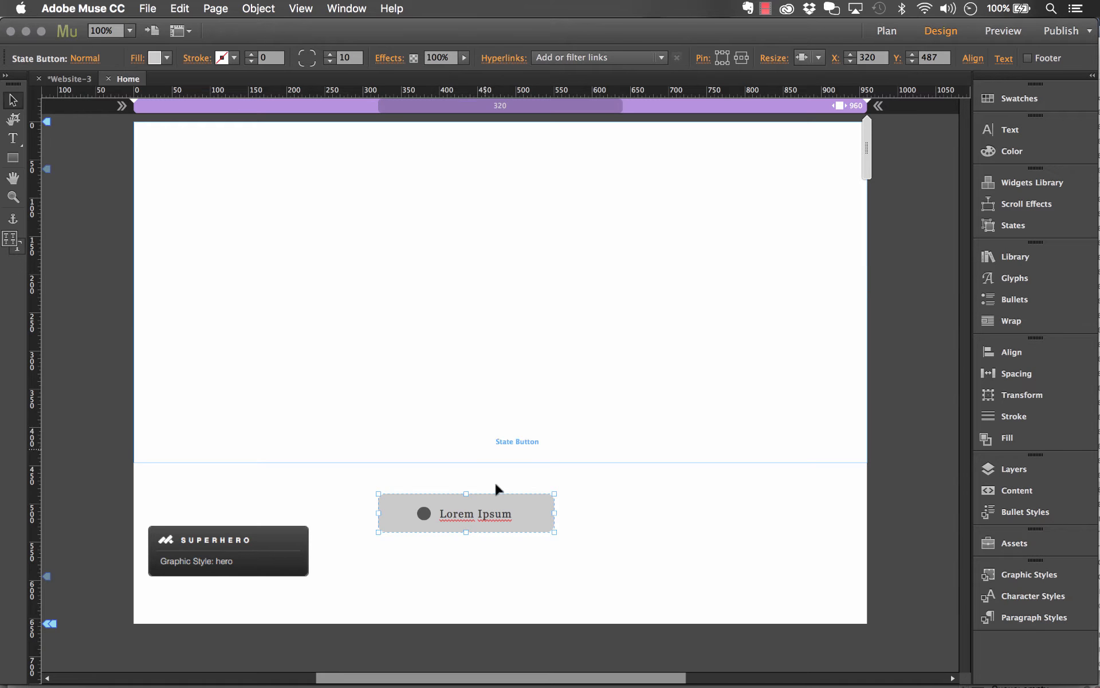
left_click_drag(506, 515, 536, 446)
key("super+z")
key("super+z")
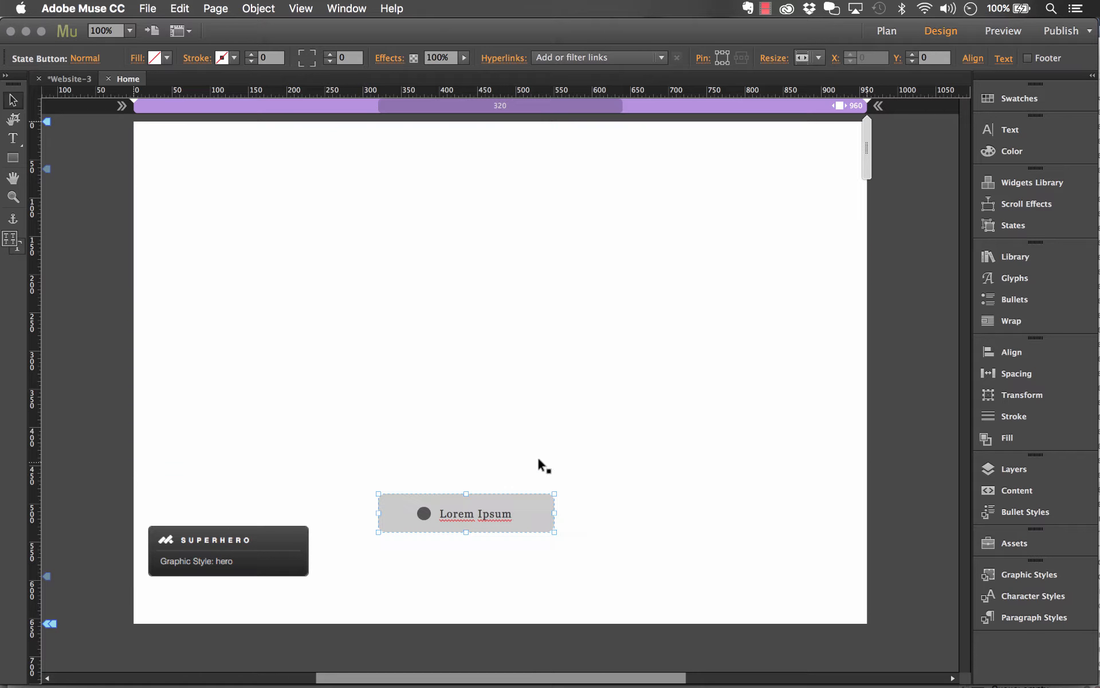
Create a graphic style named hero from the large empty State Button
left_click(646, 533)
left_click(606, 411)
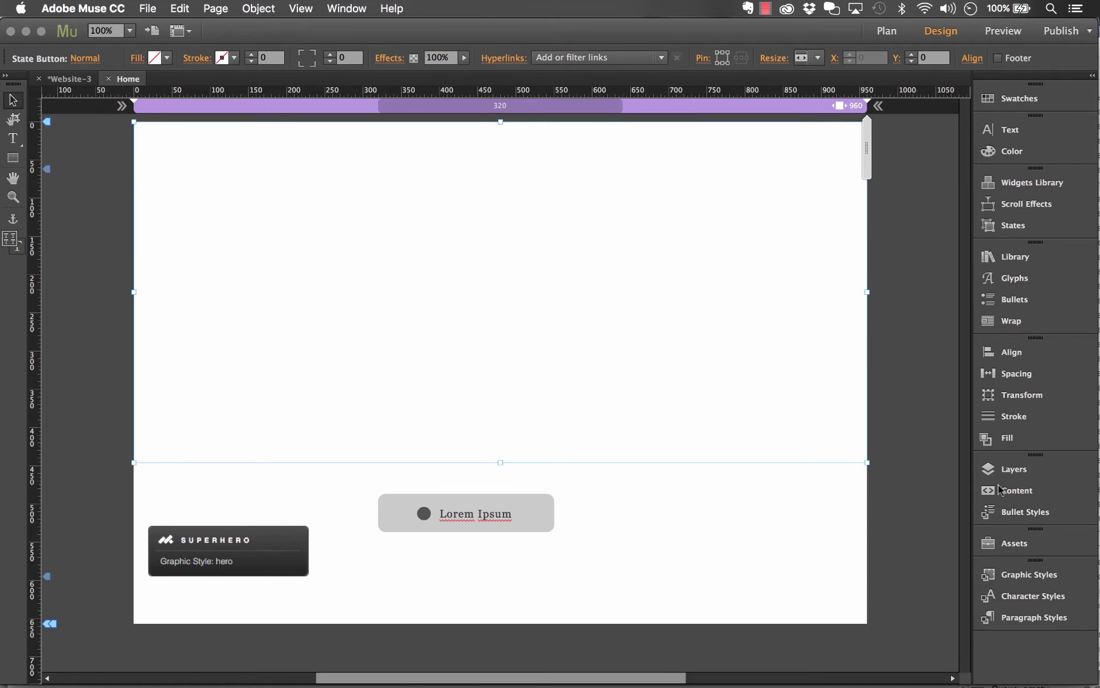
left_click(1016, 575)
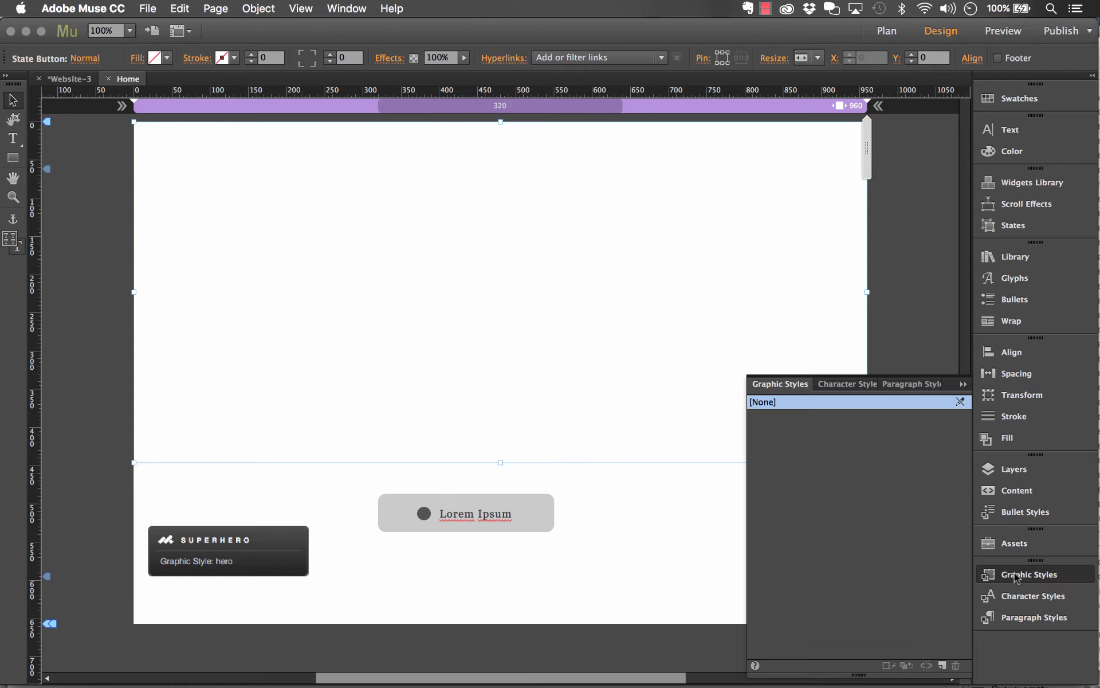
left_click(942, 666)
double_click(757, 418)
type("hero")
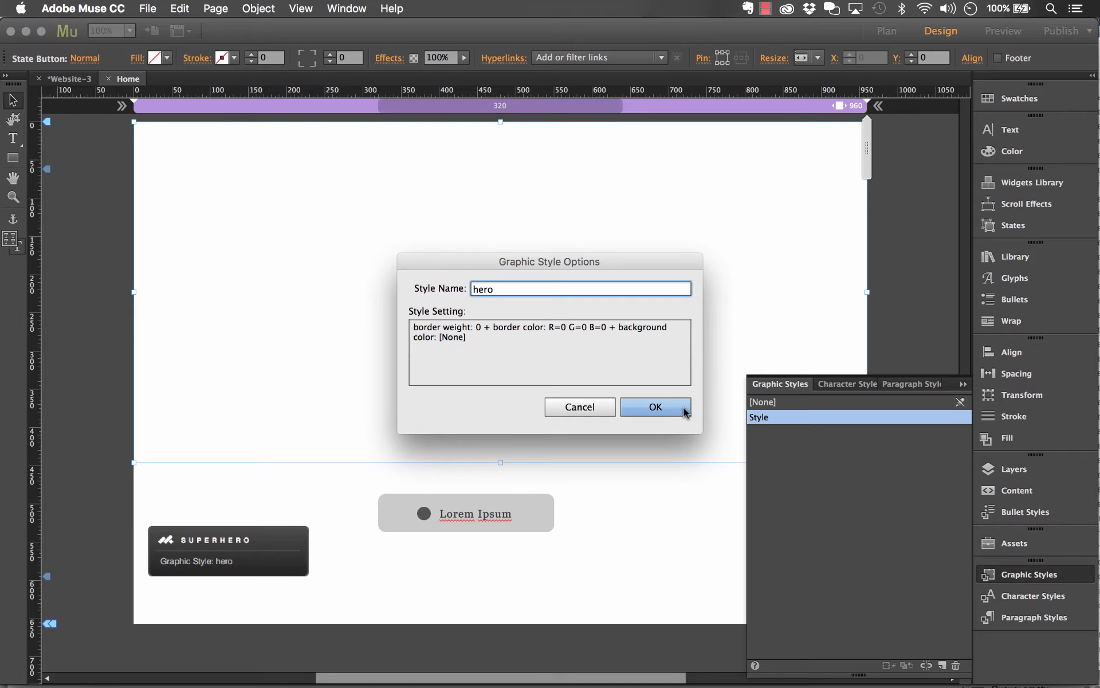
left_click(656, 407)
left_click(963, 384)
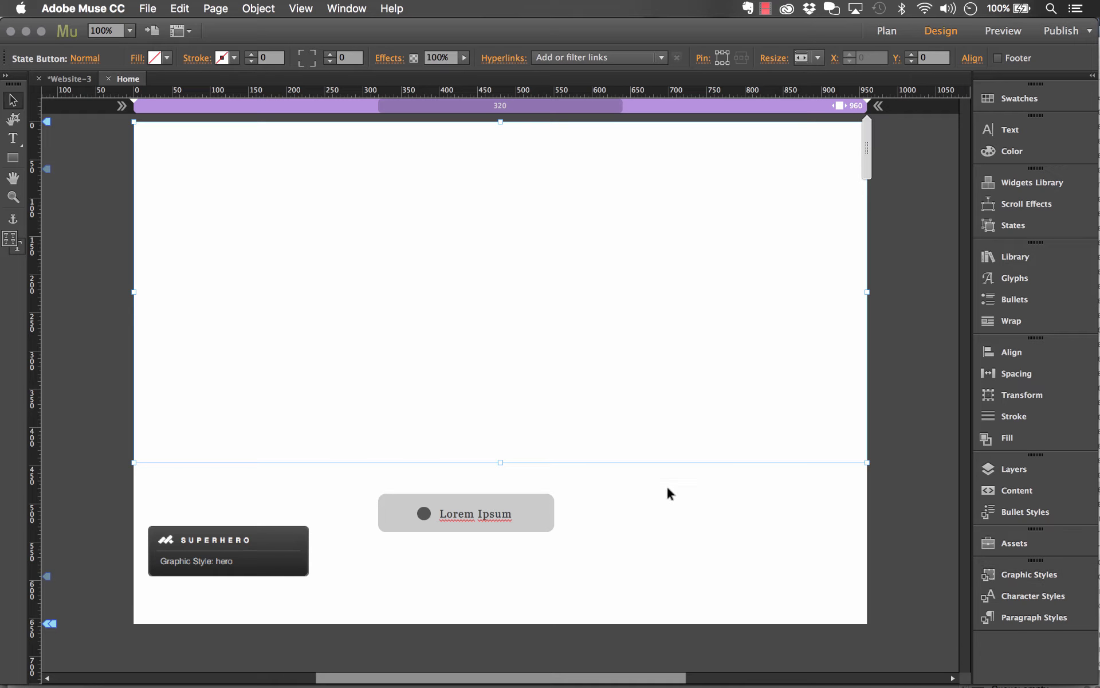
Move the Lorem Ipsum State Button to about X 309, Y 529 and clear all its styling and widget contents
left_click(612, 501)
left_click(527, 520)
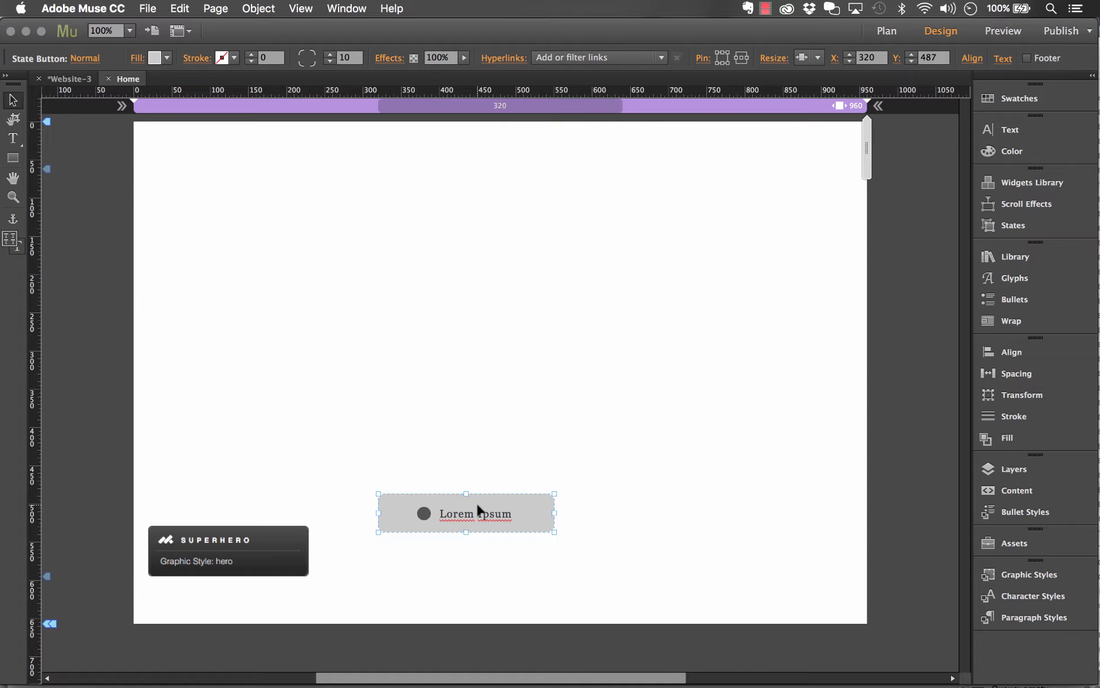
left_click_drag(481, 510, 472, 542)
right_click(491, 533)
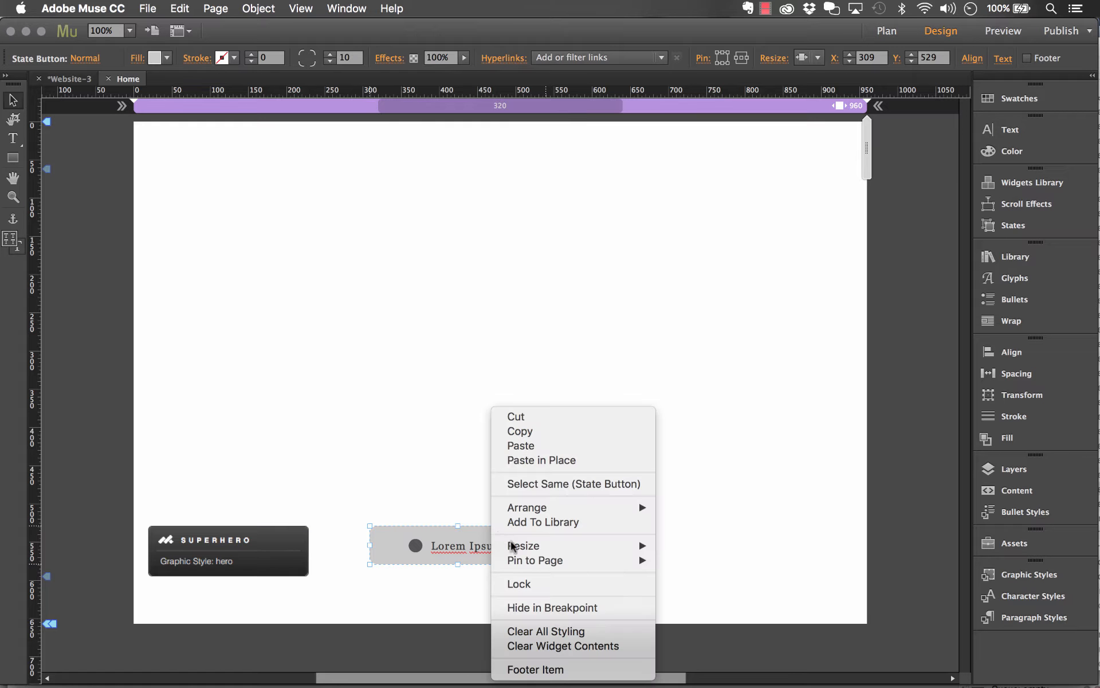
left_click(535, 631)
right_click(516, 559)
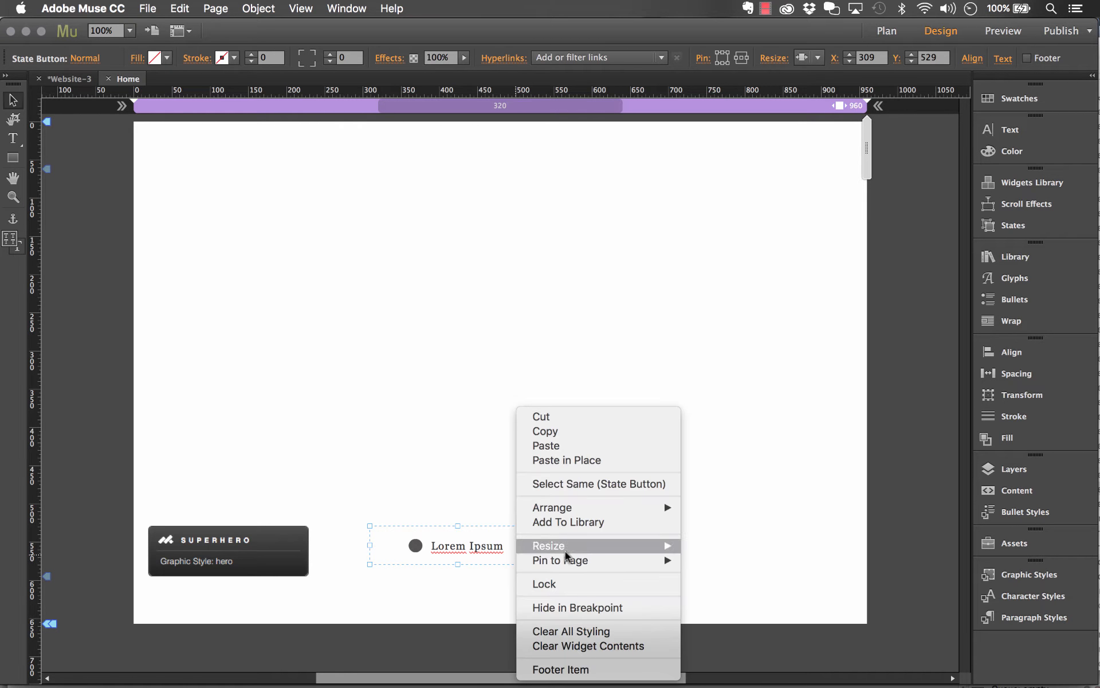
left_click(599, 645)
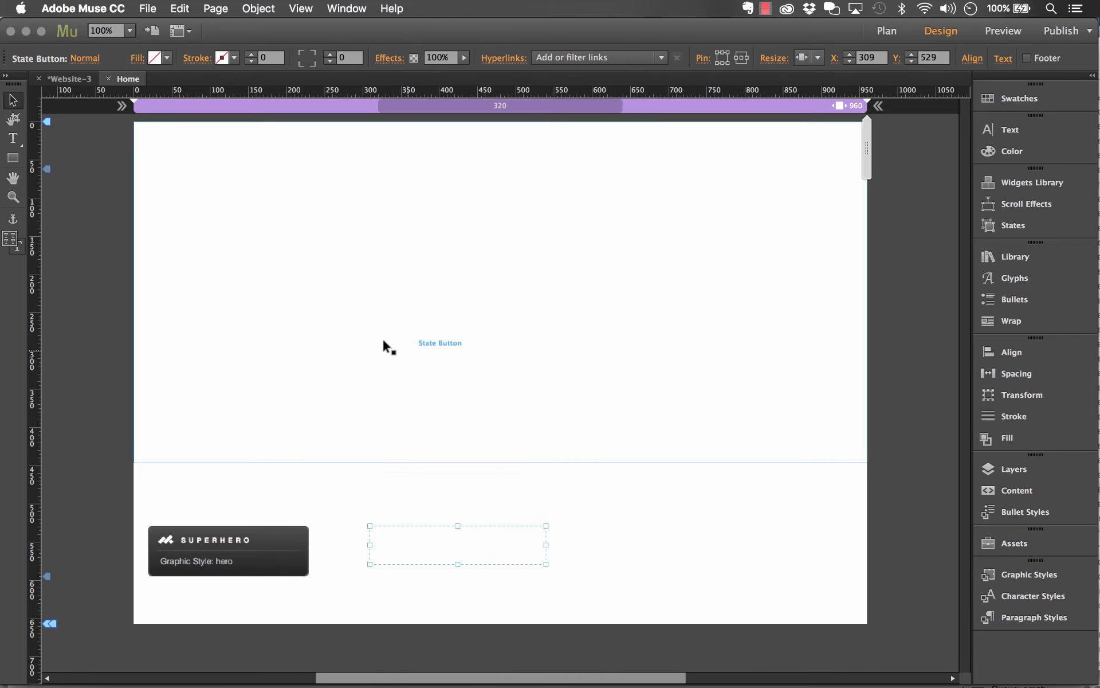
Fill the large State Button with grey and the small emptied State Button with Black
left_click(369, 326)
left_click(155, 57)
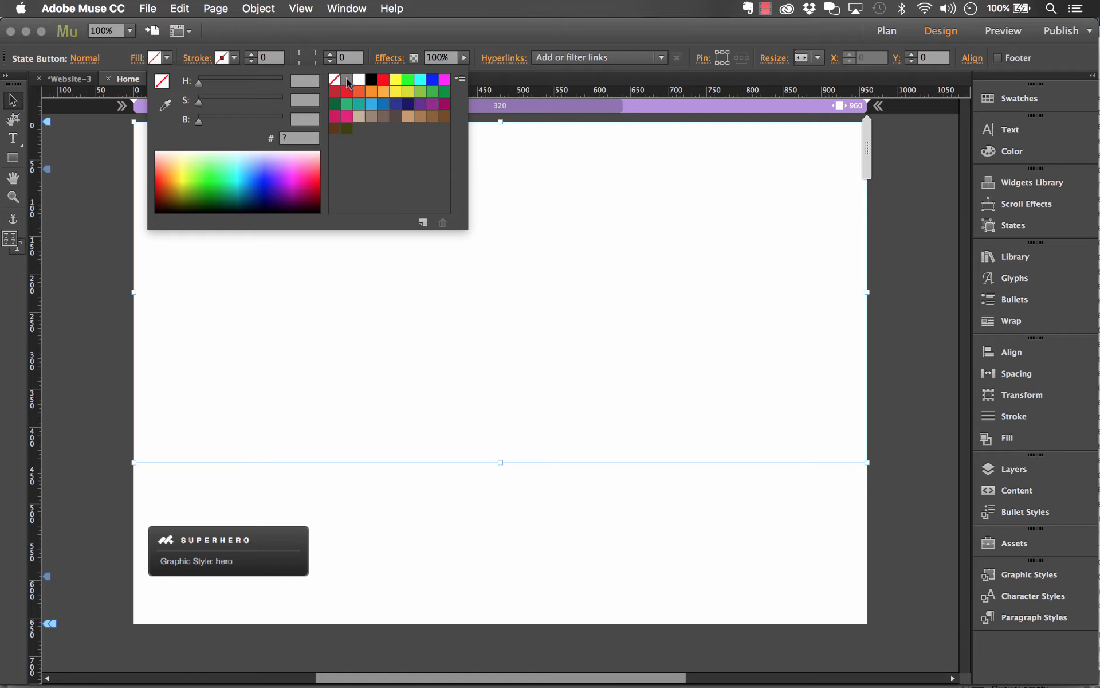
left_click(347, 79)
left_click(499, 551)
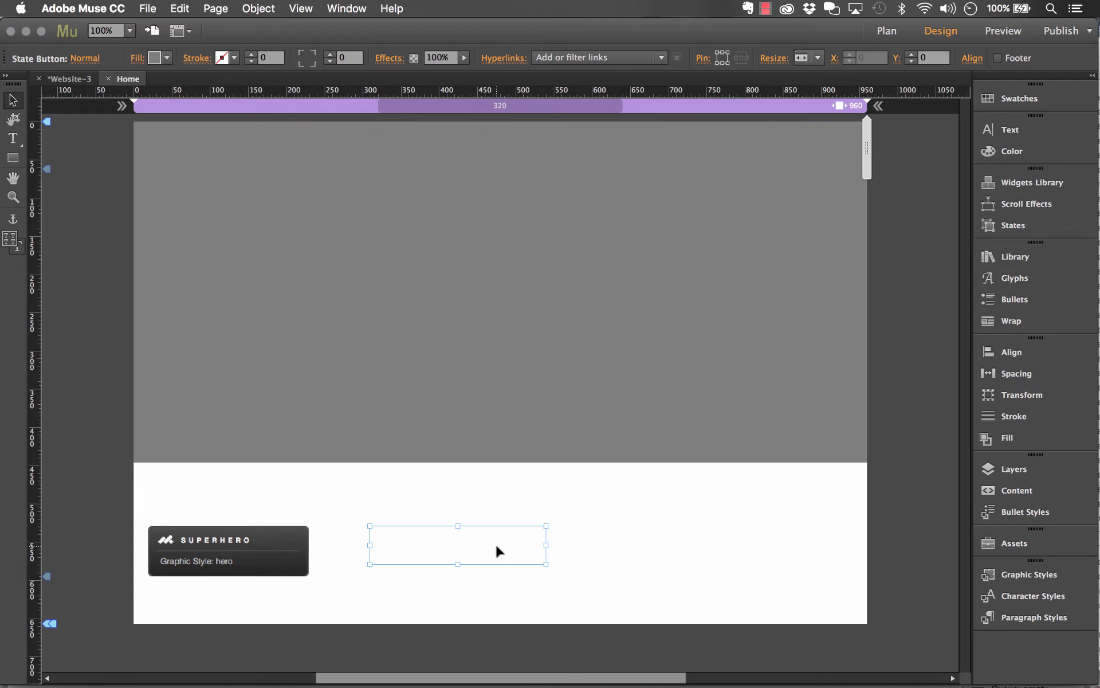
left_click(166, 57)
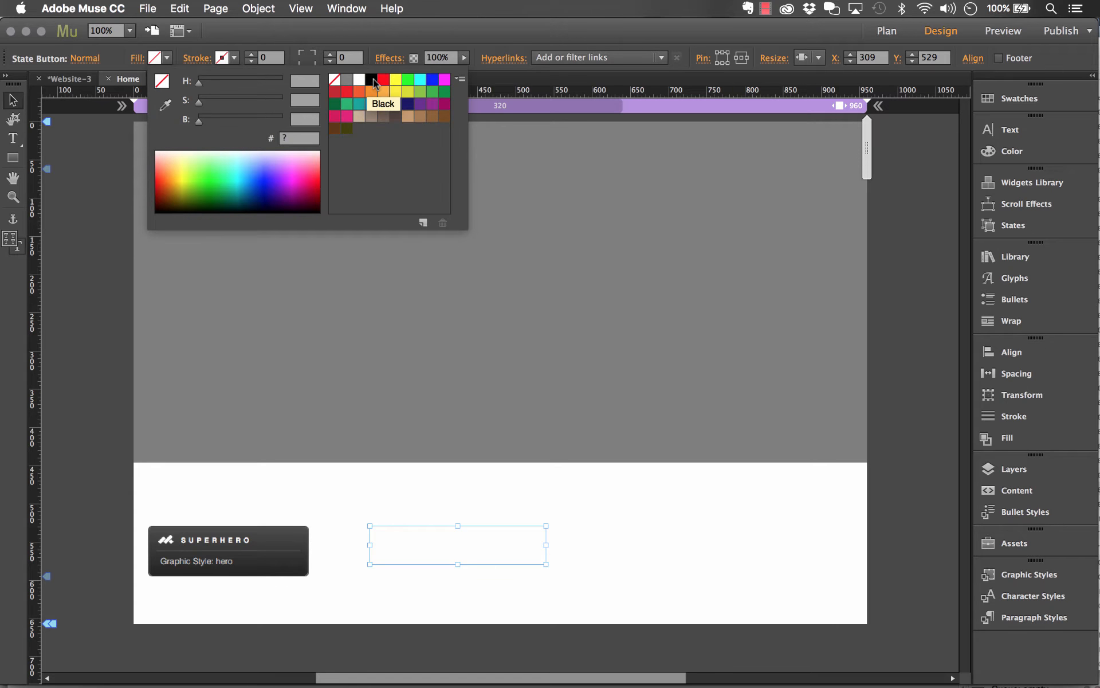
left_click(371, 79)
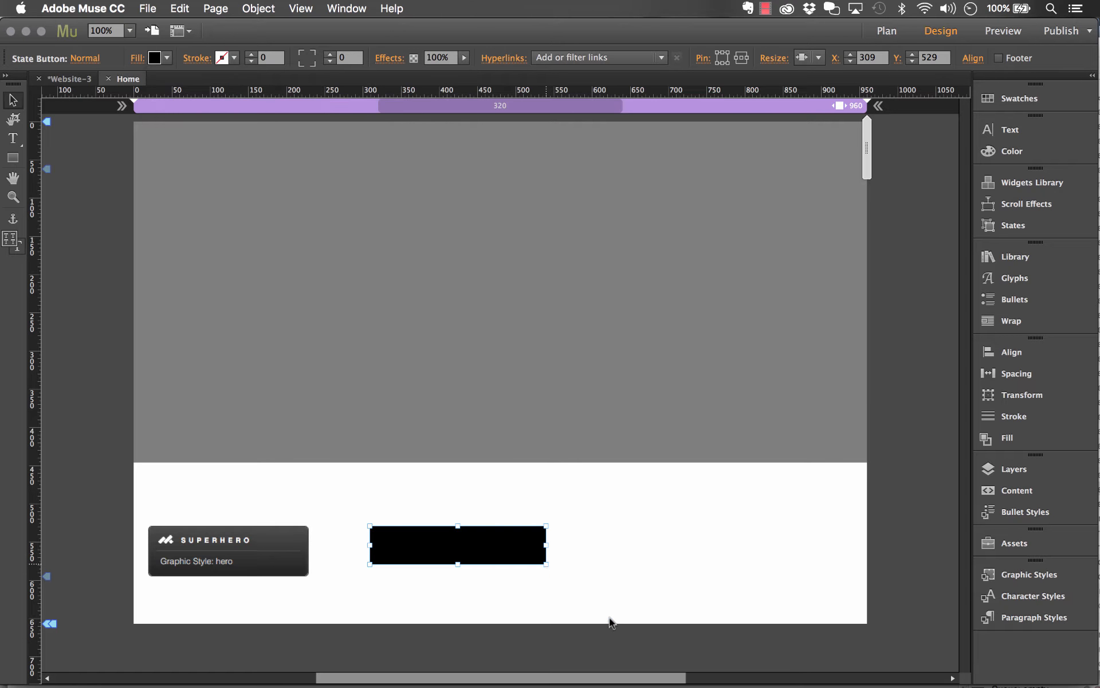
Enlarge the black State Button to about 362 by 236 and position it at about X 304, Y 529
left_click_drag(548, 565, 548, 570)
mouse_move(628, 631)
left_mouse_down()
mouse_move(646, 651)
mouse_move(637, 633)
mouse_move(646, 642)
left_mouse_up()
left_click_drag(606, 598, 599, 596)
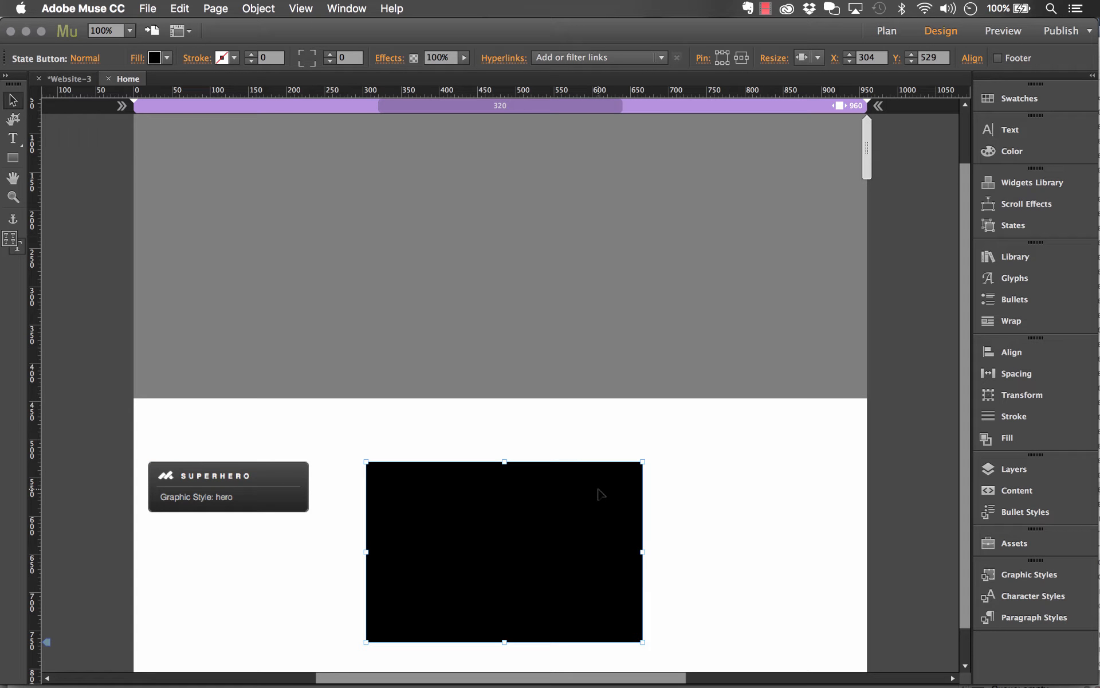
Create a graphic style named child from the black State Button and deselect it
left_click(1026, 575)
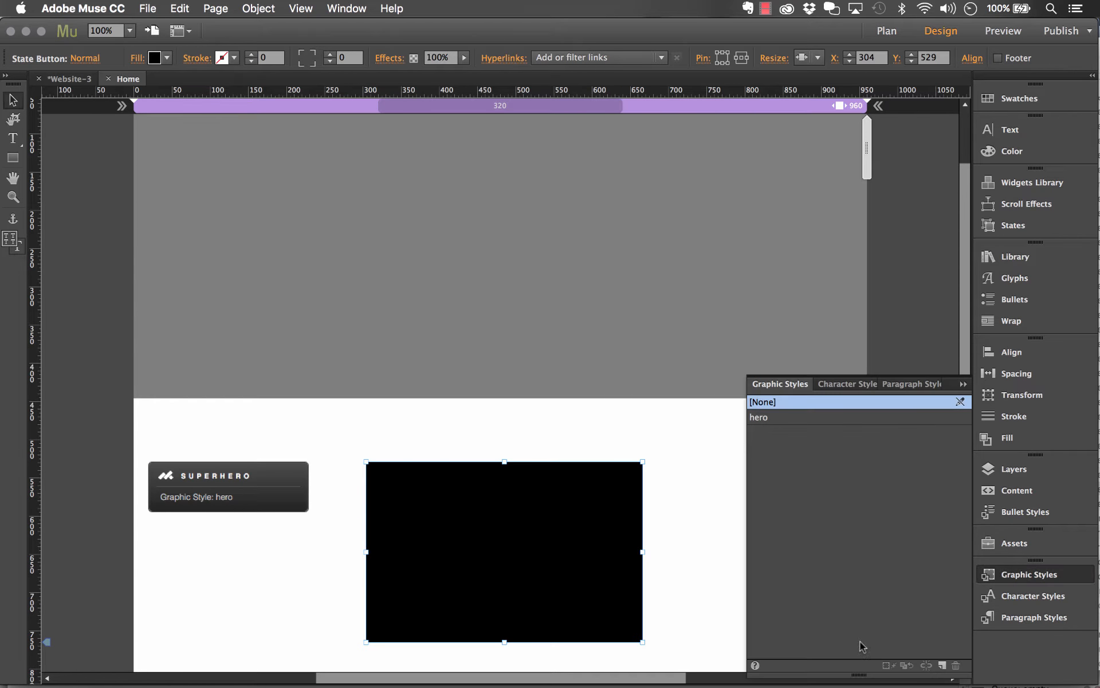
left_click(942, 665)
double_click(750, 436)
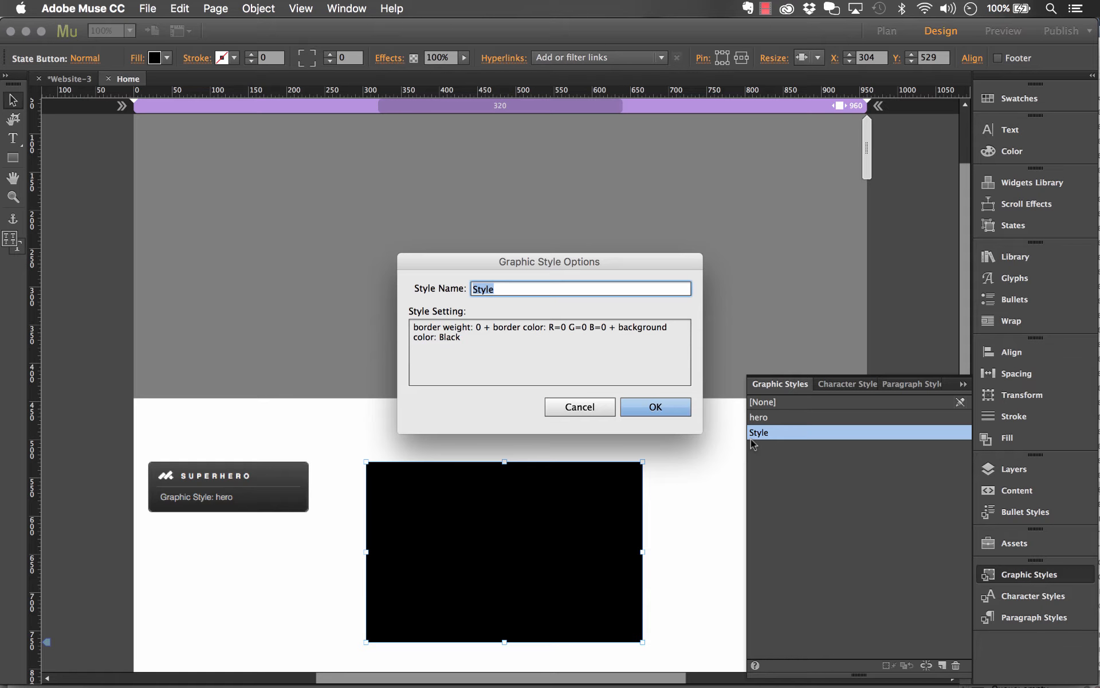
type("child")
left_click(654, 407)
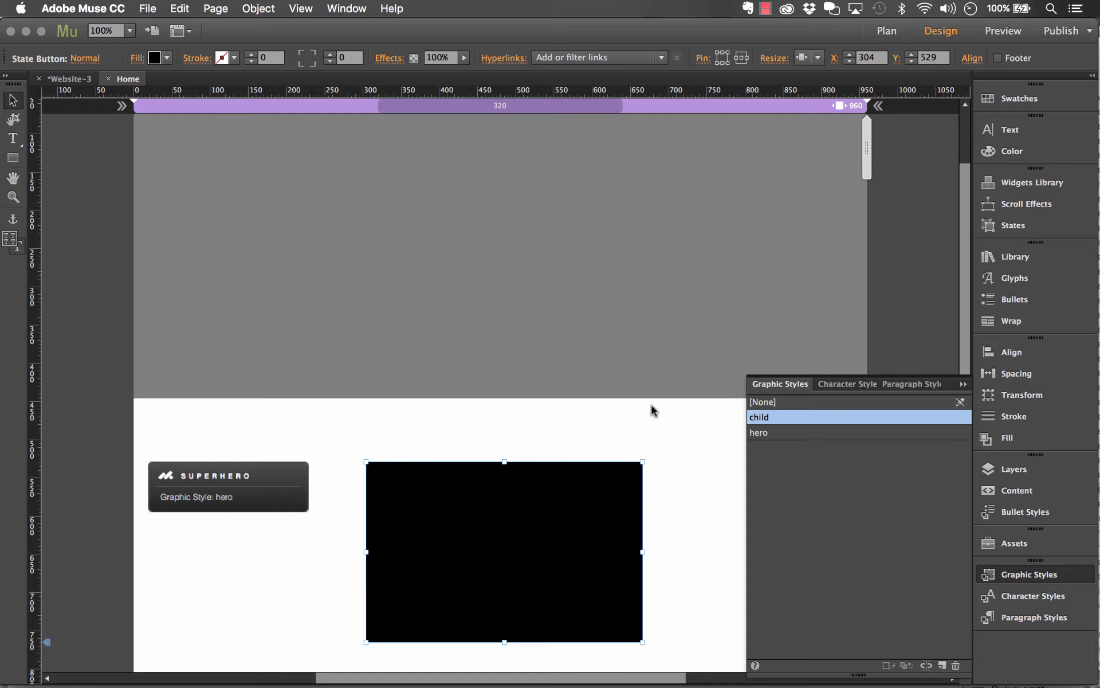
left_click(964, 384)
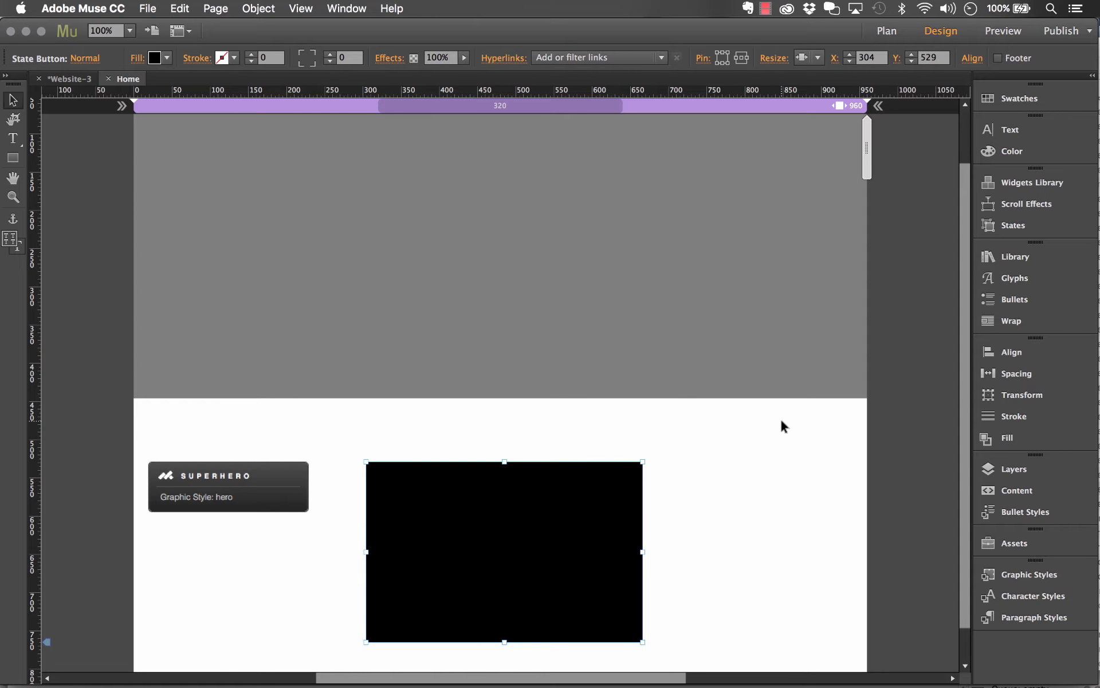
left_click(673, 458)
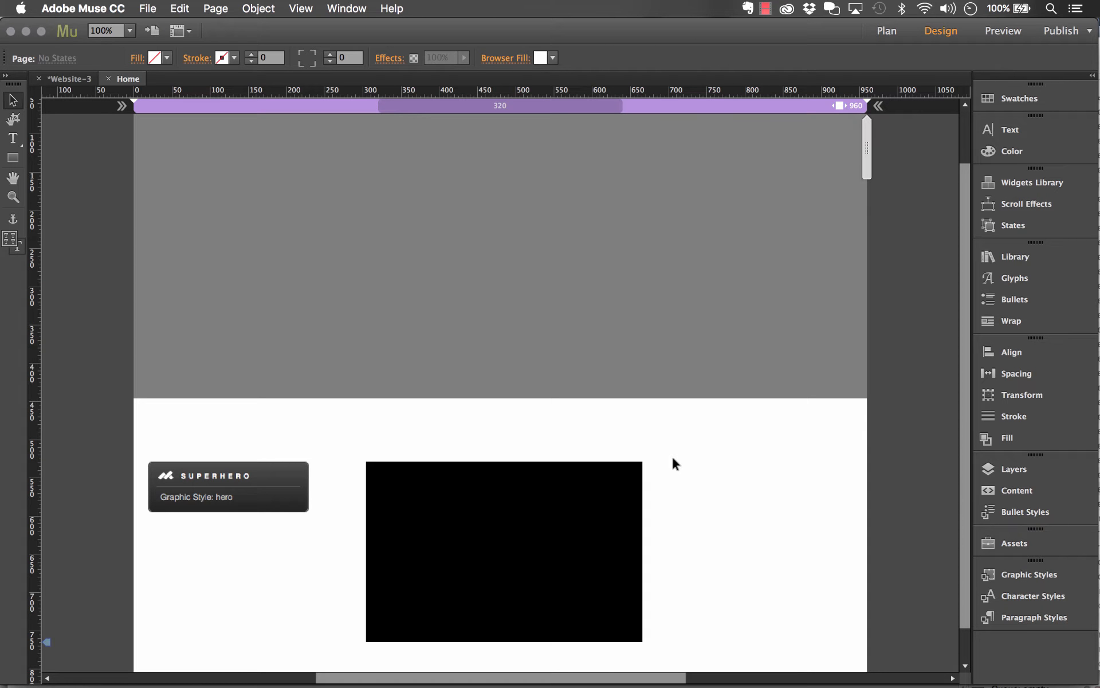
Move the SuperHero widget up to just below the grey State Button, near the page's edge
left_click(245, 486)
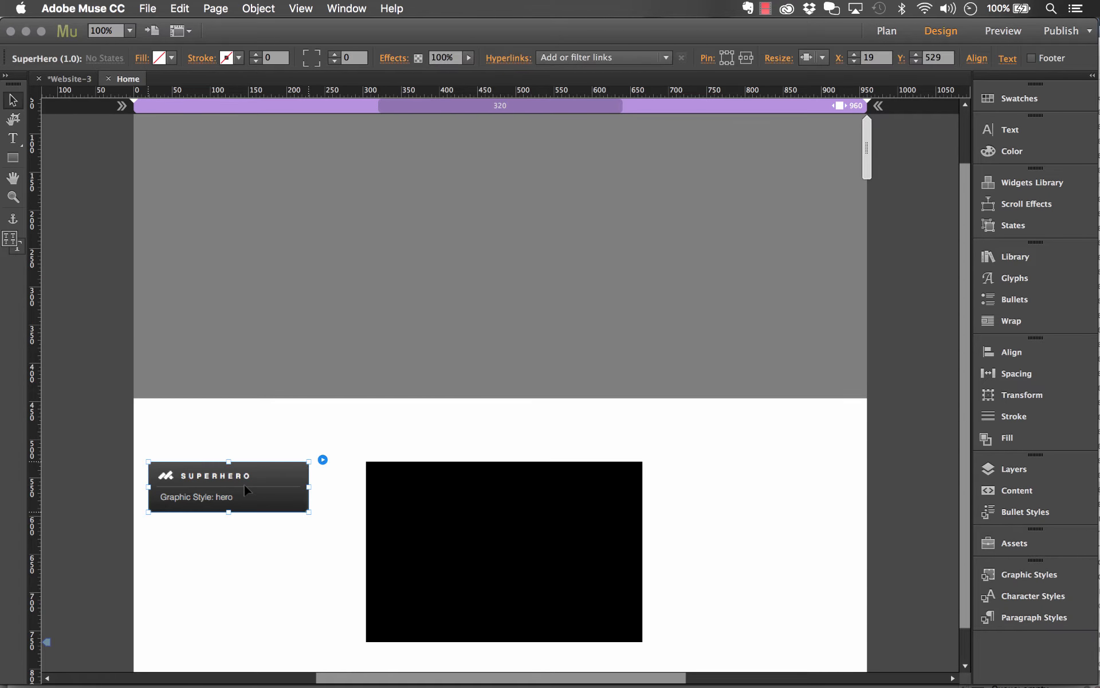
left_click_drag(257, 485, 233, 466)
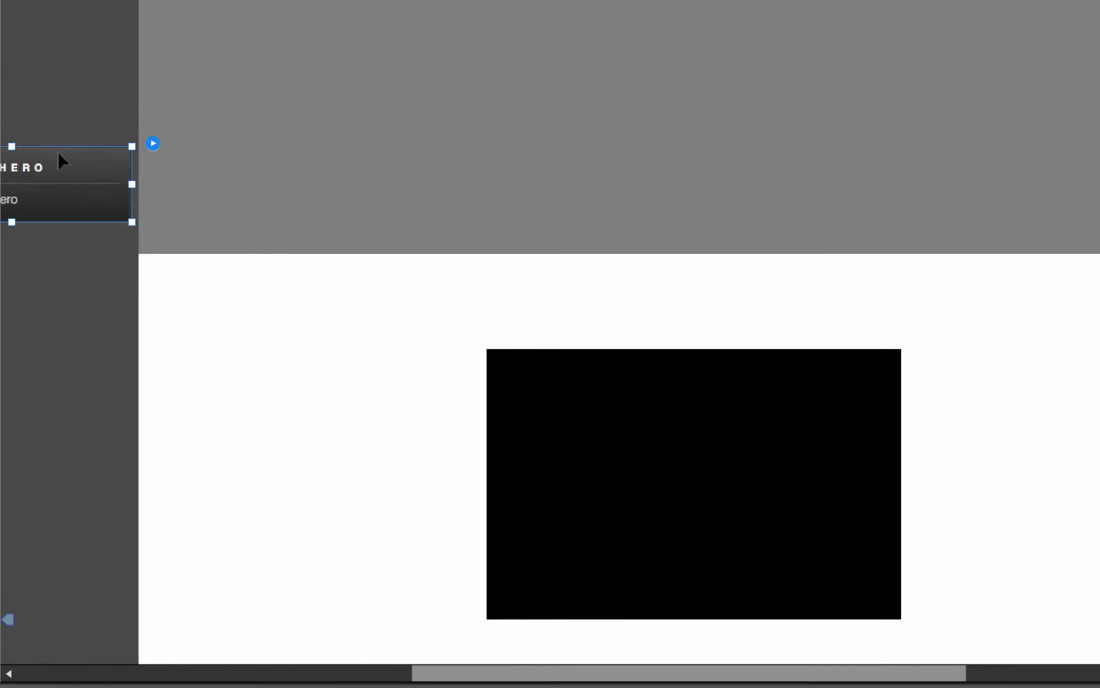
left_click_drag(287, 356, 308, 315)
scroll(308, 315, "down", 2)
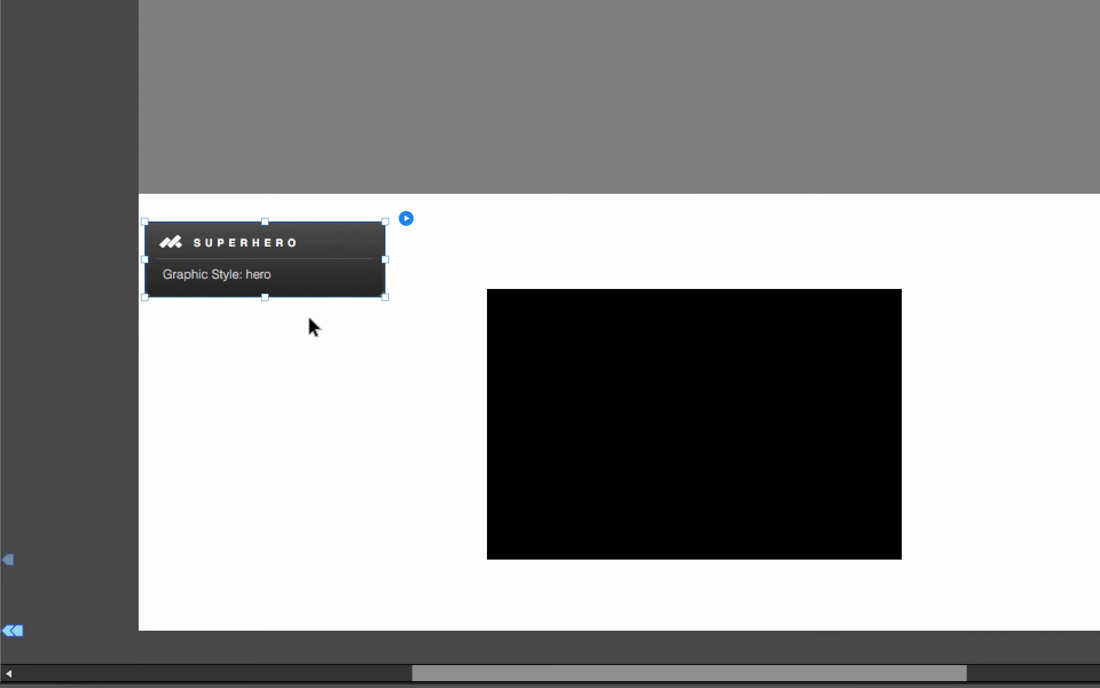
Enable the child panel in the SuperHero options, keeping hero and child as the graphic style names
left_click(406, 218)
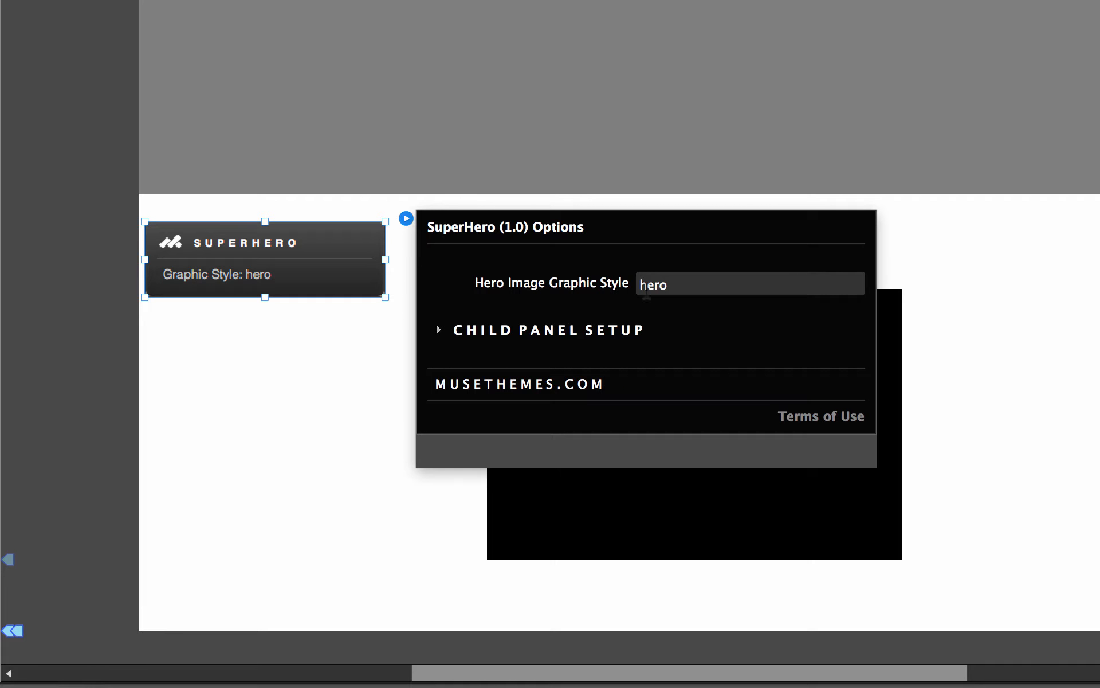
left_click(677, 288)
double_click(704, 287)
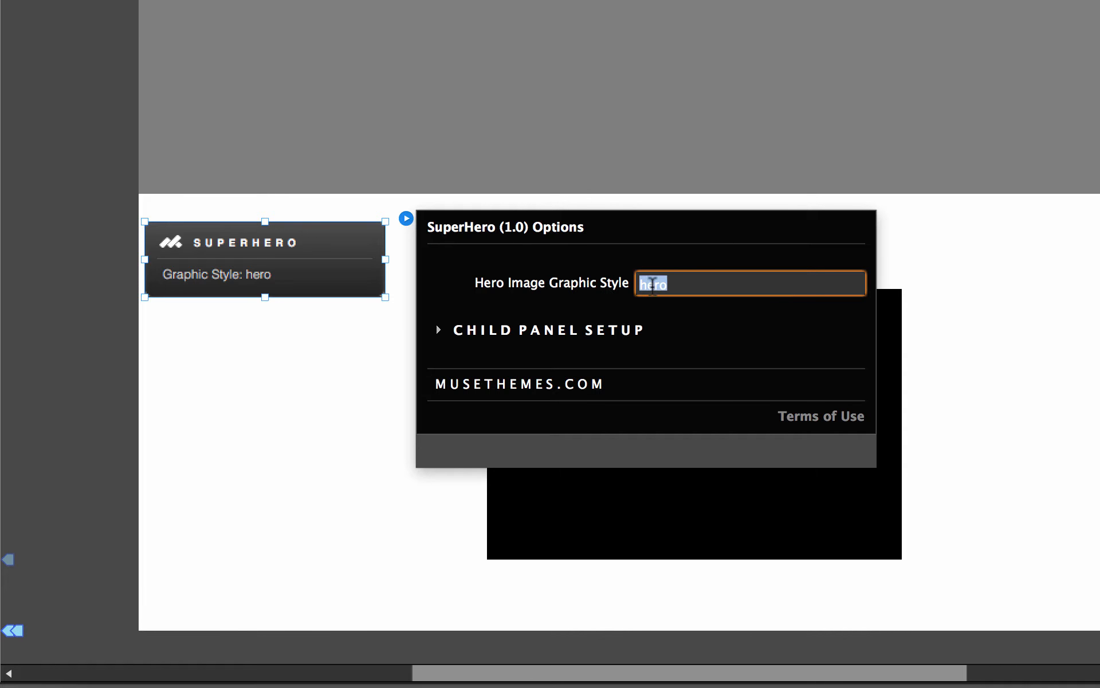
left_click(678, 286)
left_click(452, 330)
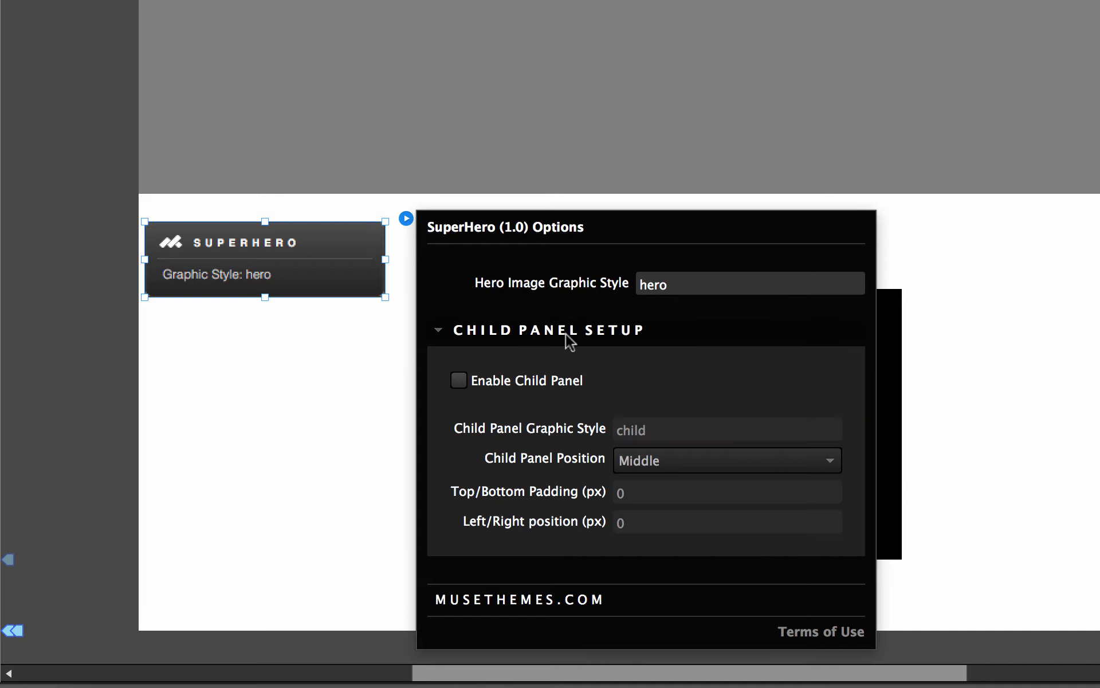
left_click(459, 380)
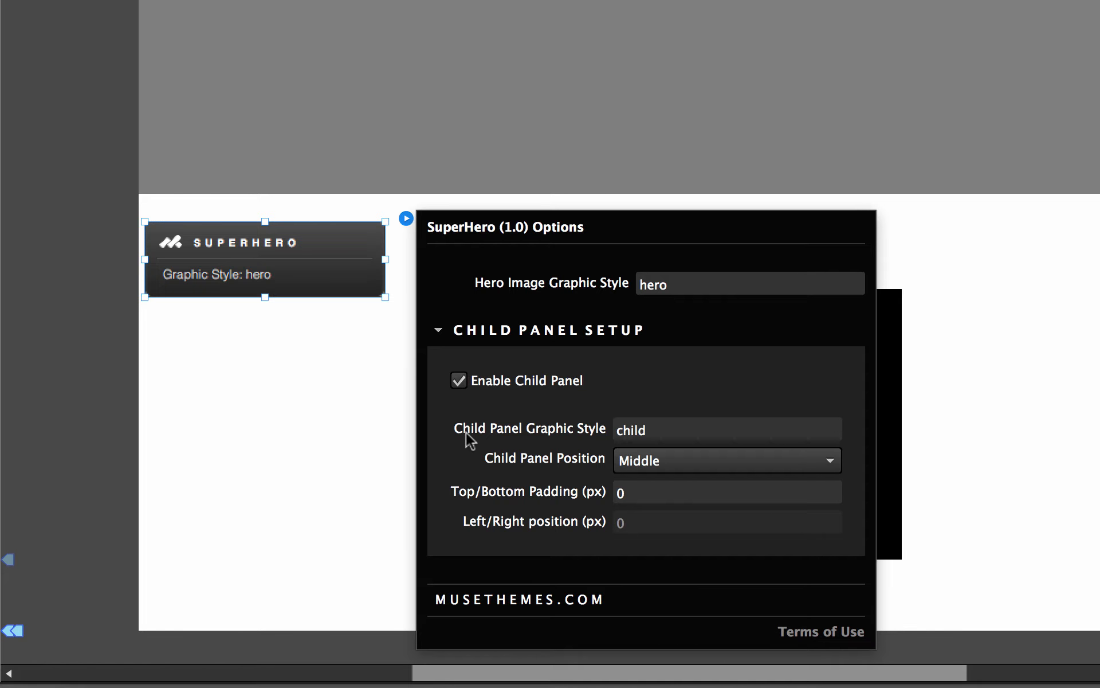
mouse_move(661, 429)
left_mouse_down()
mouse_move(631, 429)
mouse_move(667, 430)
left_mouse_up()
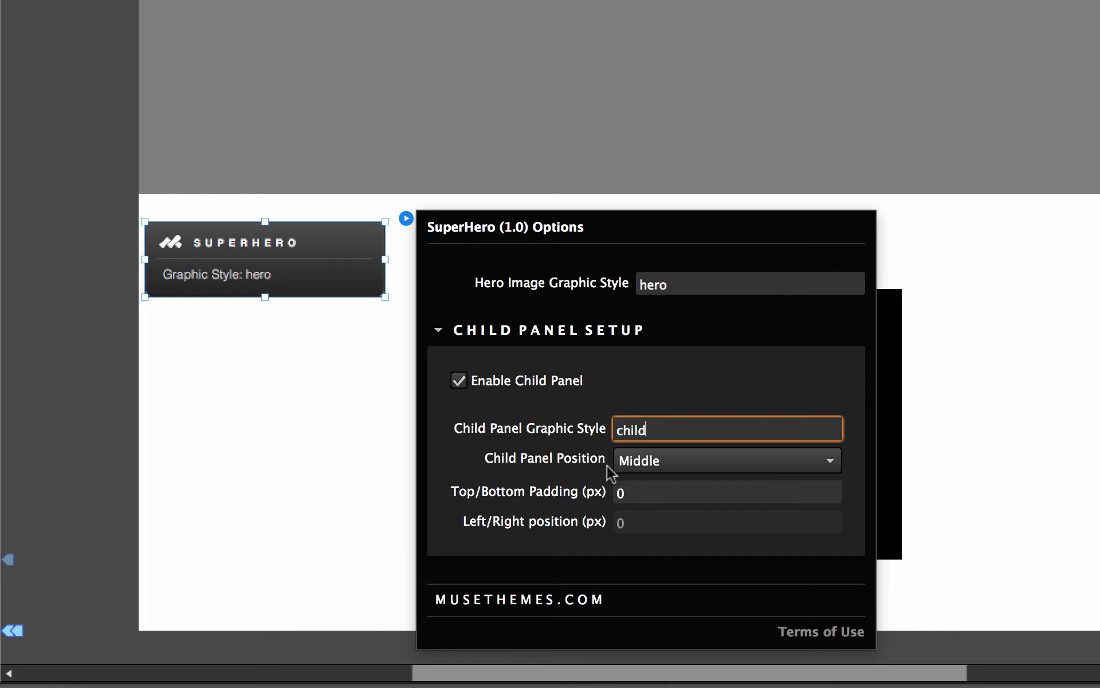
Look through the child panel position choices in the SuperHero options and close the options
left_click(645, 463)
left_click(645, 463)
left_click(645, 463)
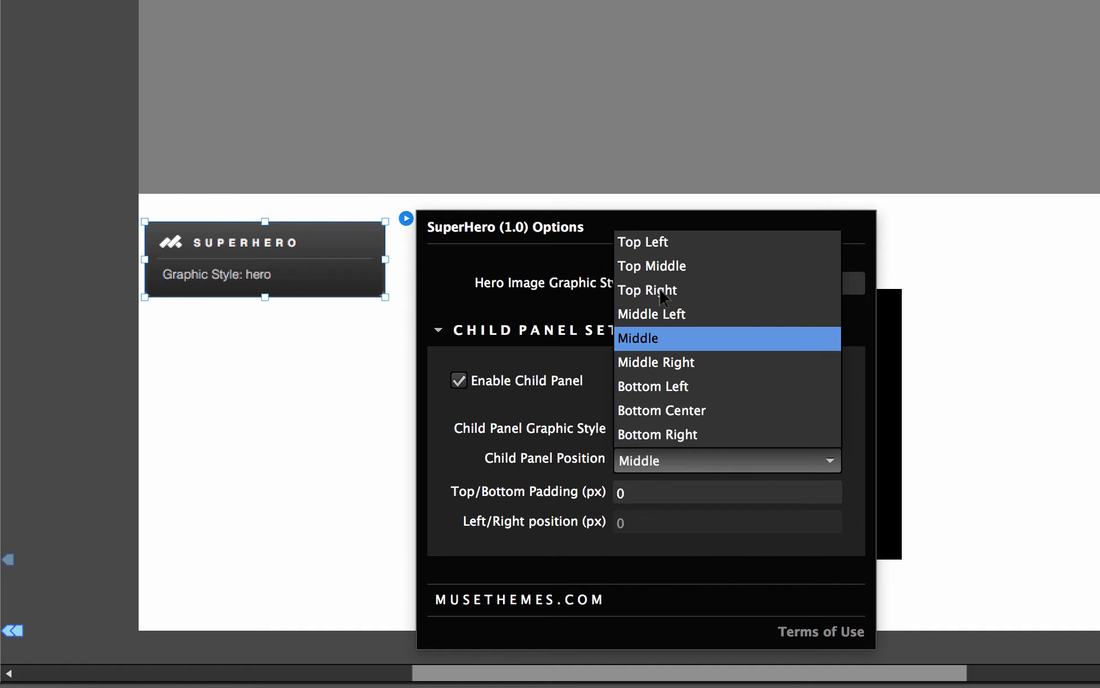
left_click(617, 463)
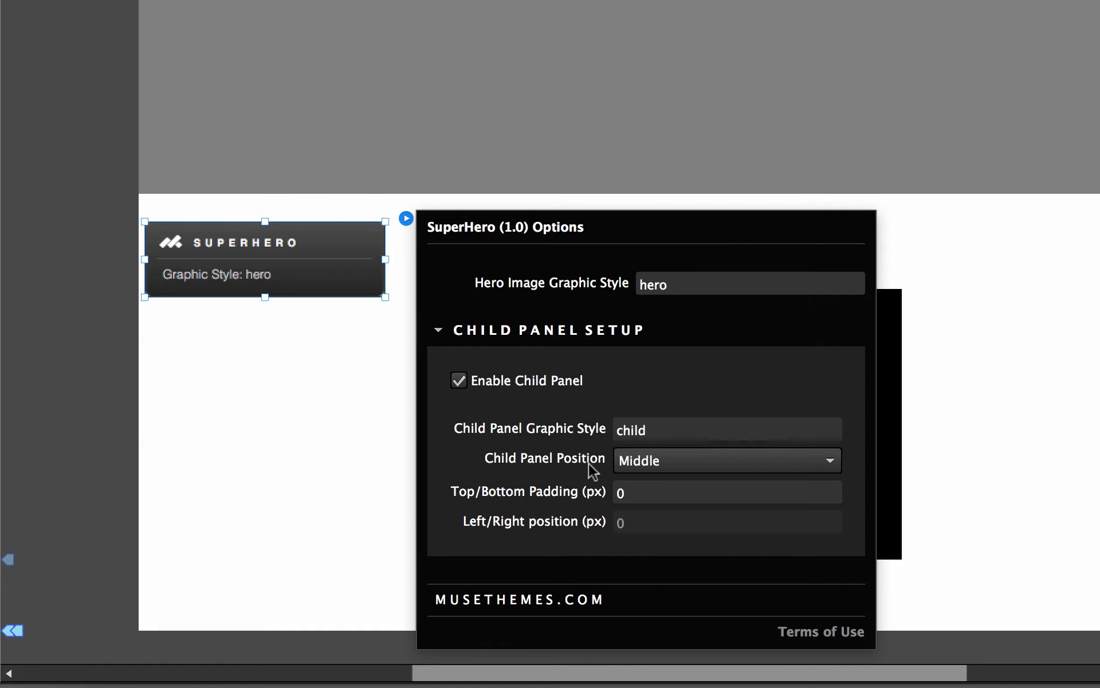
left_click(658, 470)
left_click(658, 470)
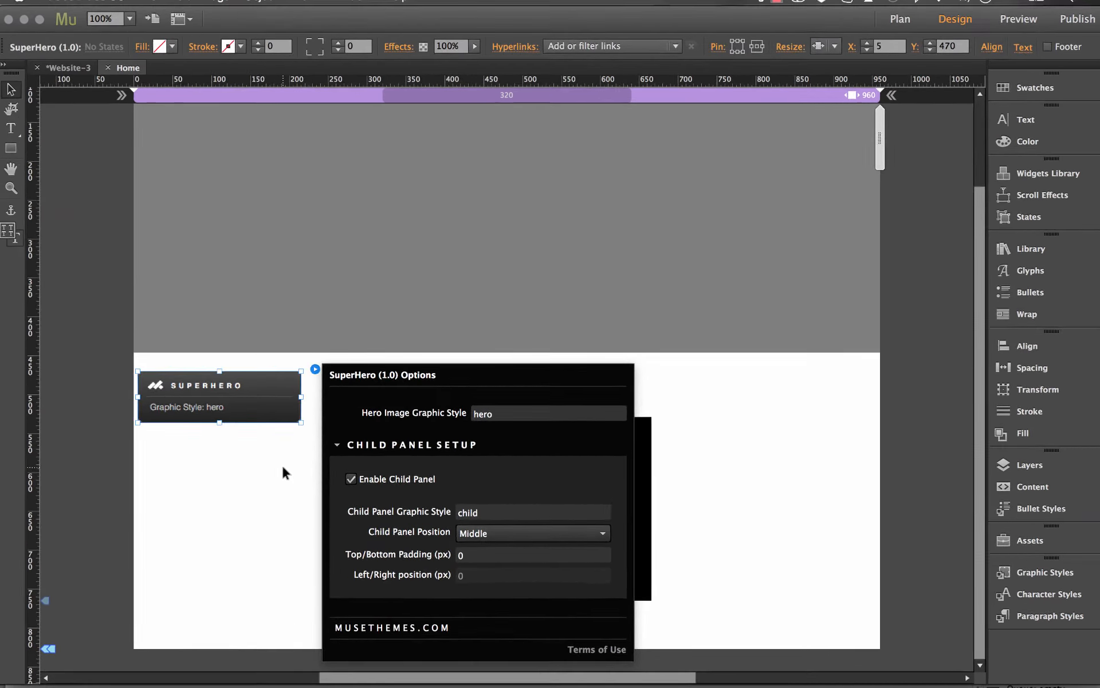
left_click(282, 466)
Move the black State Button into the grey one at about X 299, Y 0, and check its placement there
scroll(352, 476, "up", 3)
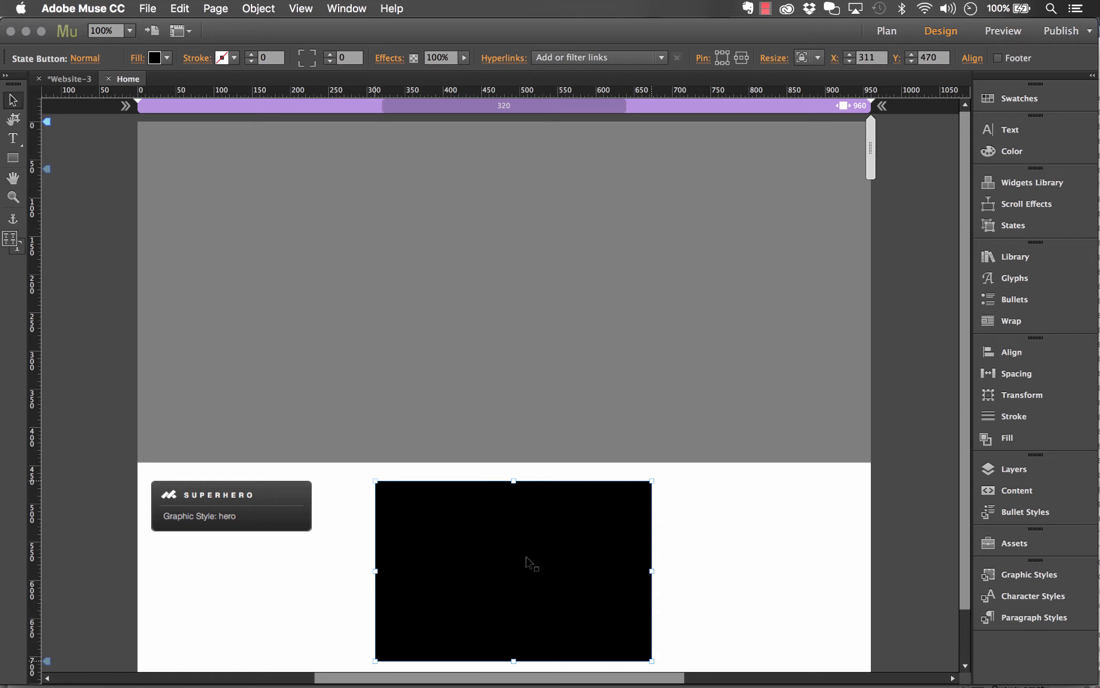
left_click_drag(528, 562, 518, 200)
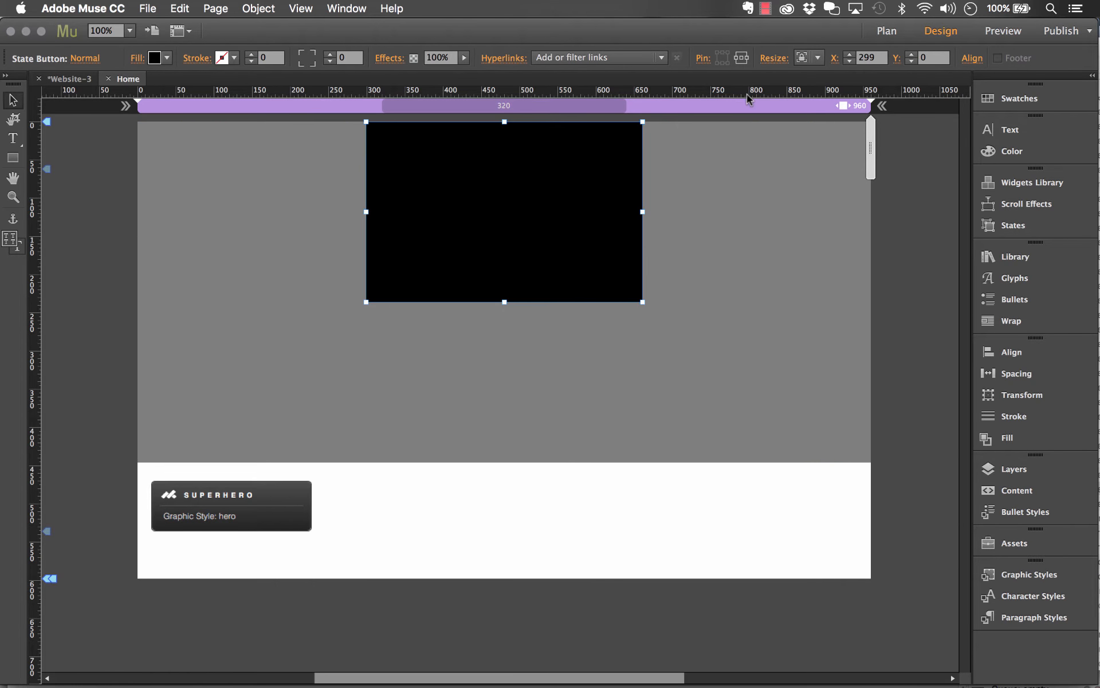
left_click(896, 58)
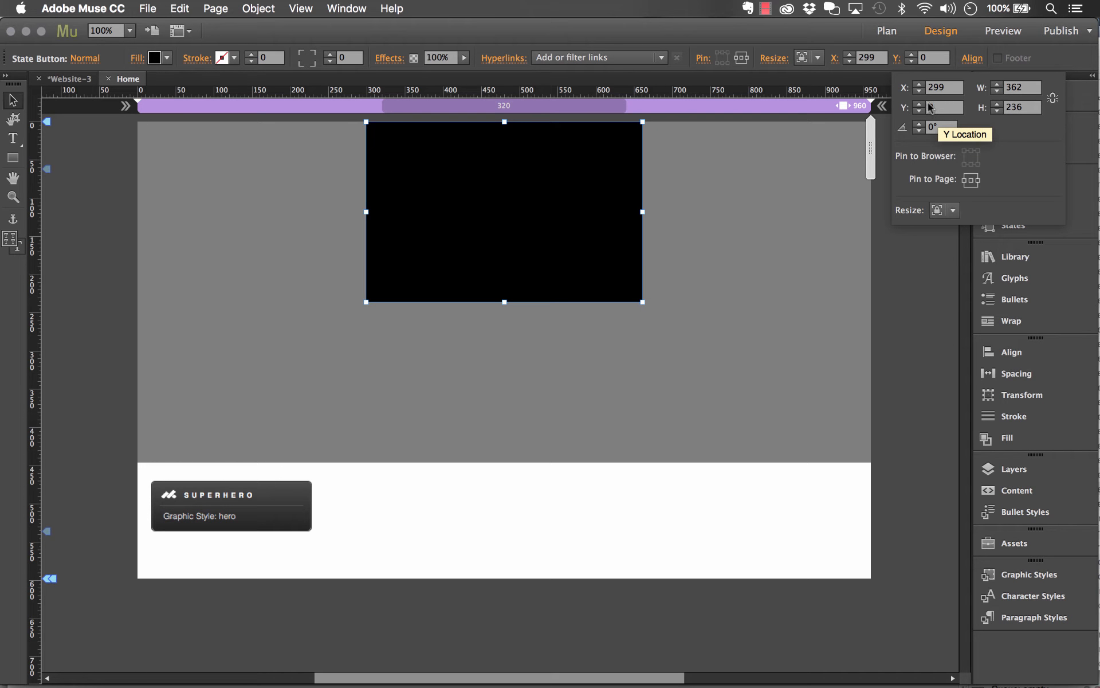
left_click(837, 160)
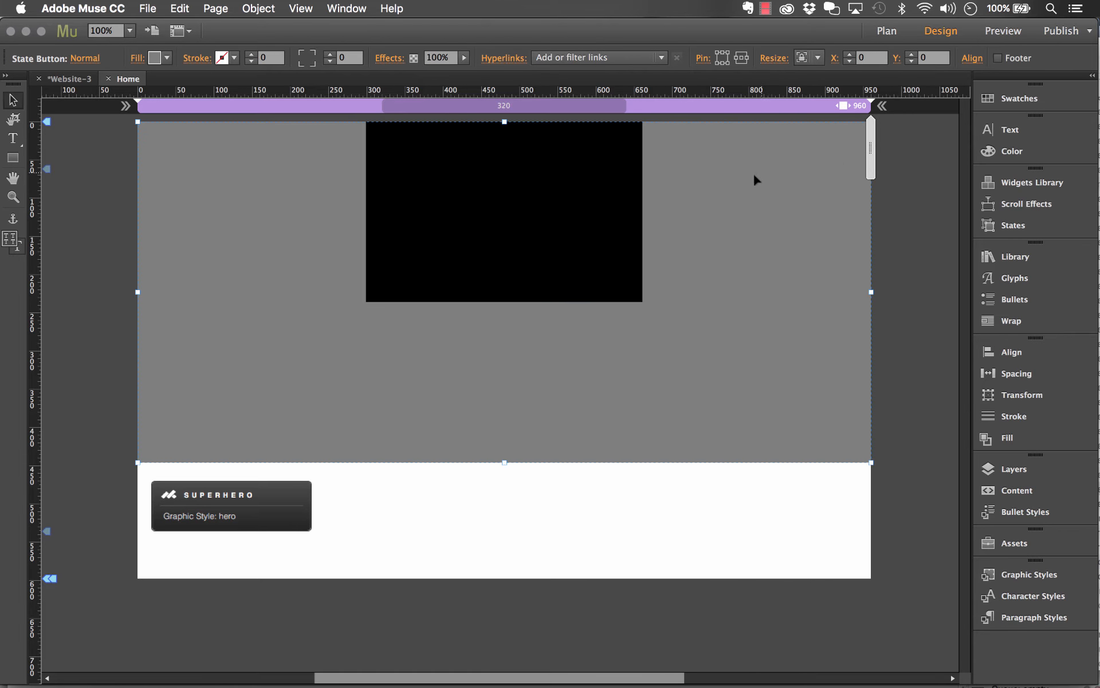
left_click(553, 199)
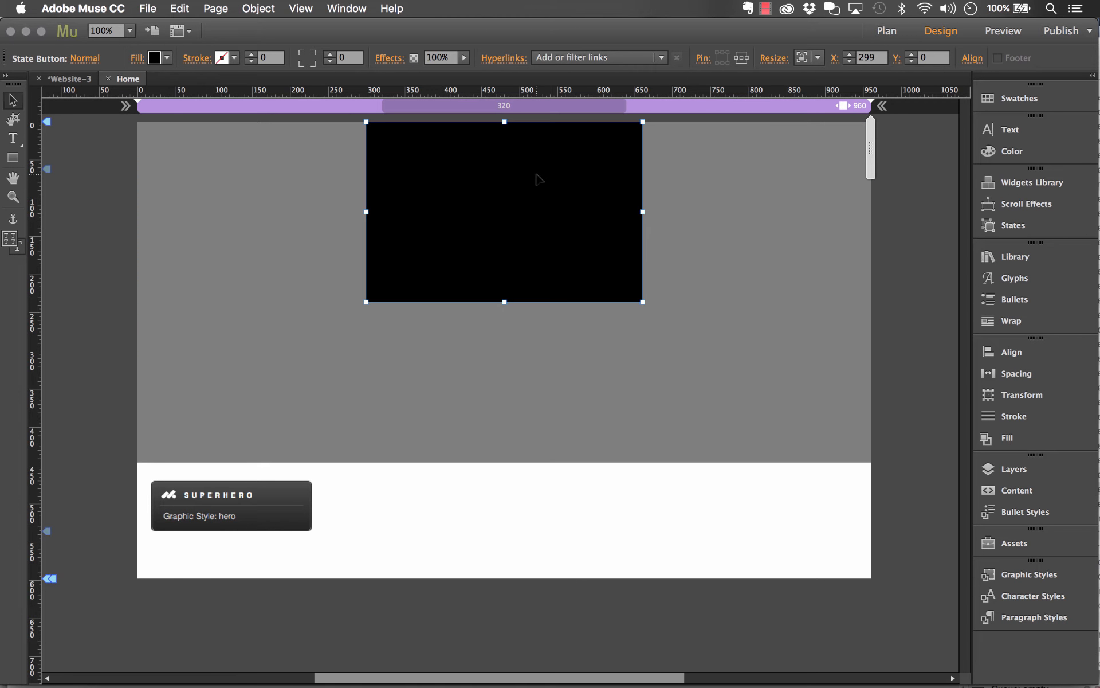
left_click(423, 540)
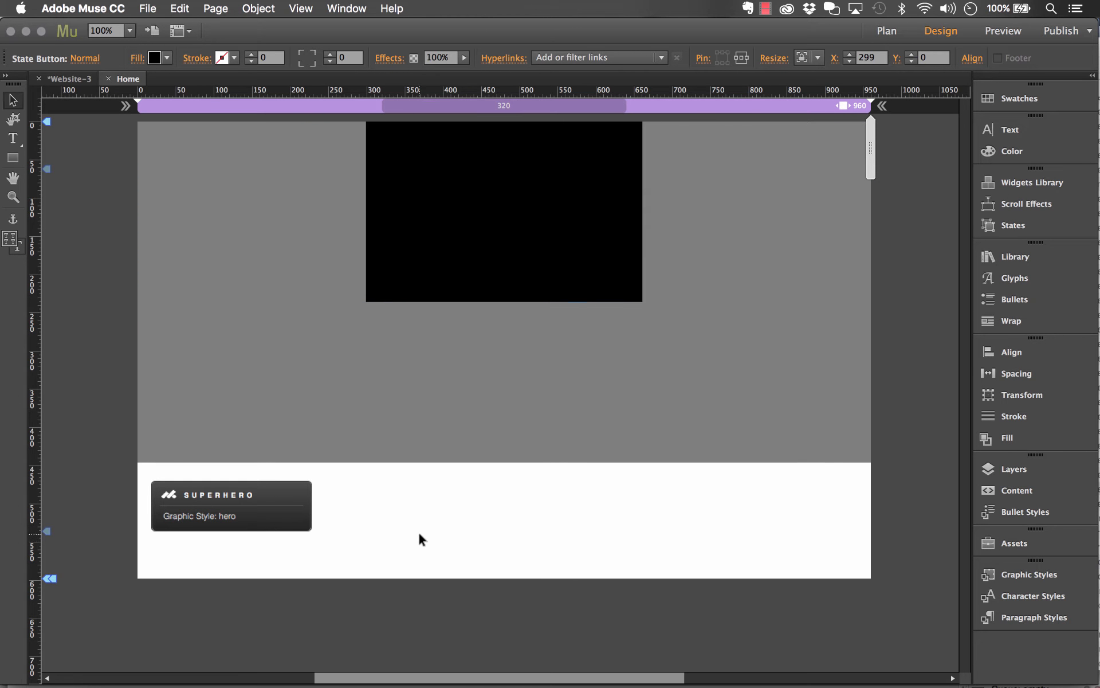
left_click(513, 211)
left_click(507, 165)
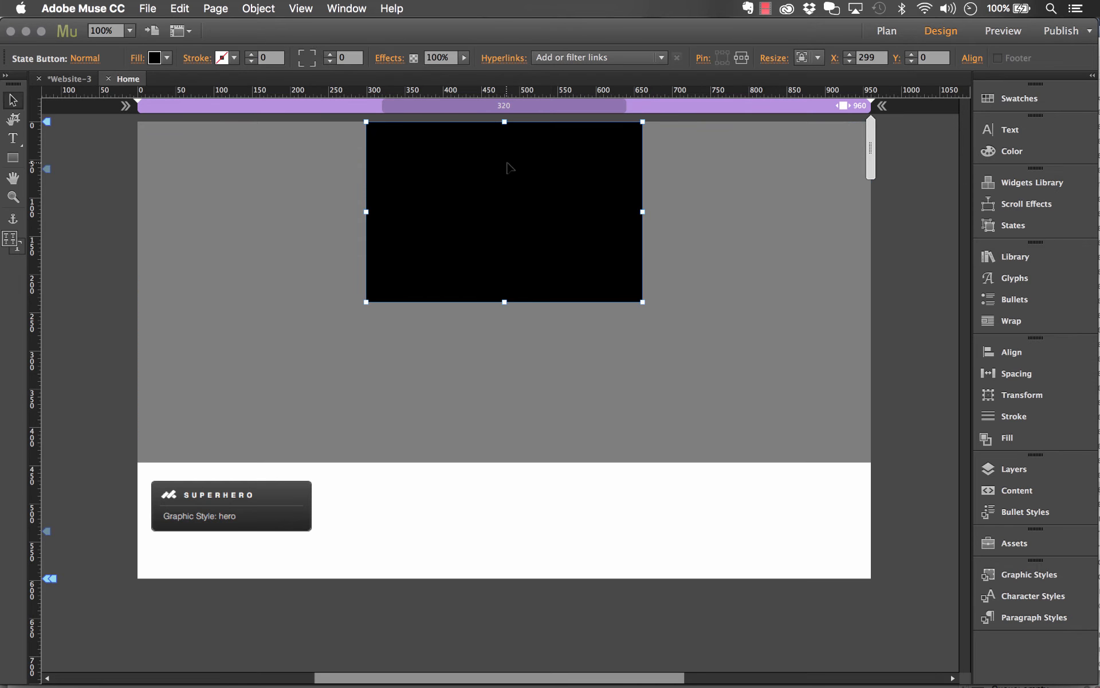
Deselect the black State Button and extend the bottom of the page down to about 800 px, below the SuperHero widget
mouse_move(566, 177)
left_mouse_down()
mouse_move(587, 231)
mouse_move(686, 268)
mouse_move(372, 172)
mouse_move(352, 179)
mouse_move(317, 167)
mouse_move(745, 139)
mouse_move(651, 170)
mouse_move(545, 172)
left_mouse_up()
left_click(85, 332)
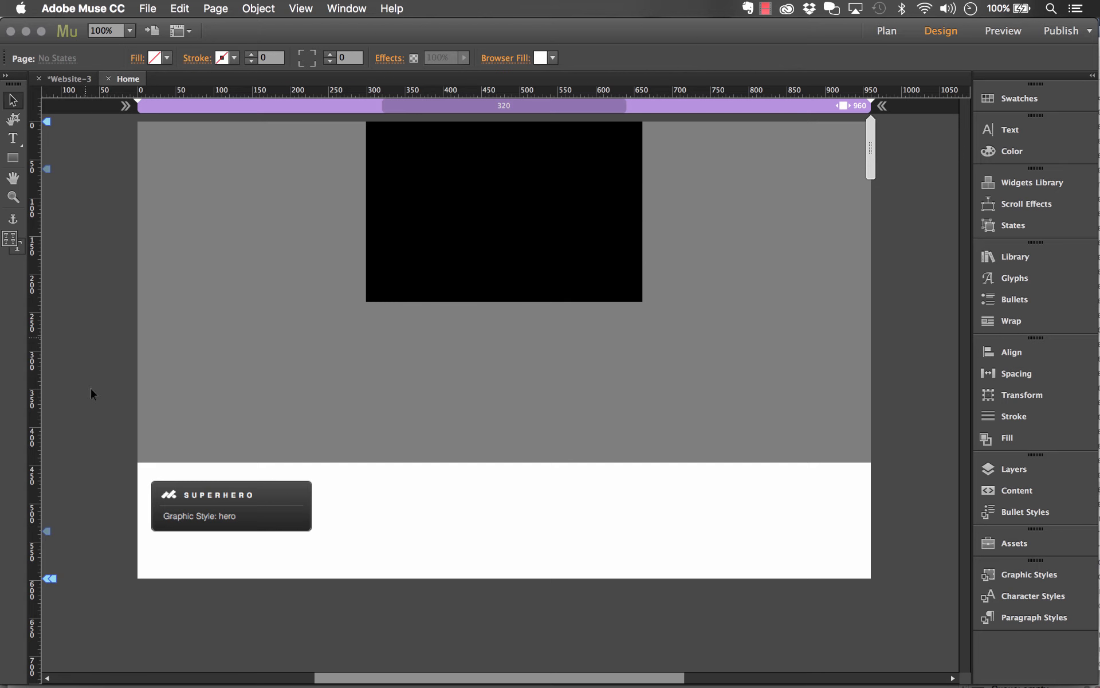
left_click_drag(51, 579, 49, 683)
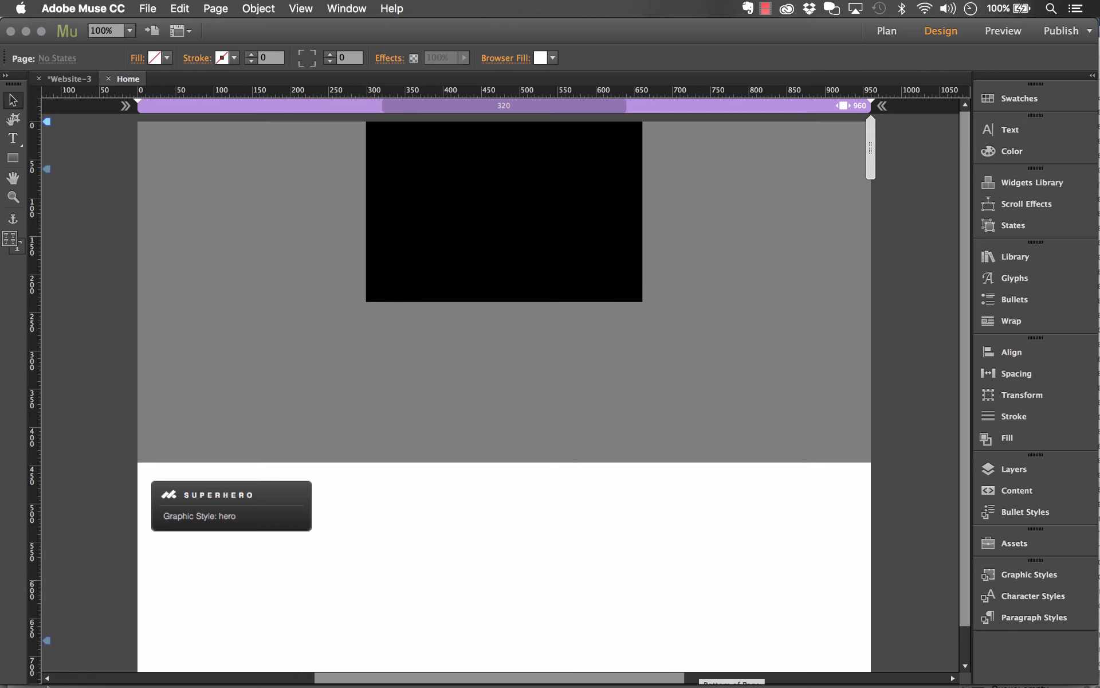
left_click_drag(71, 635, 67, 686)
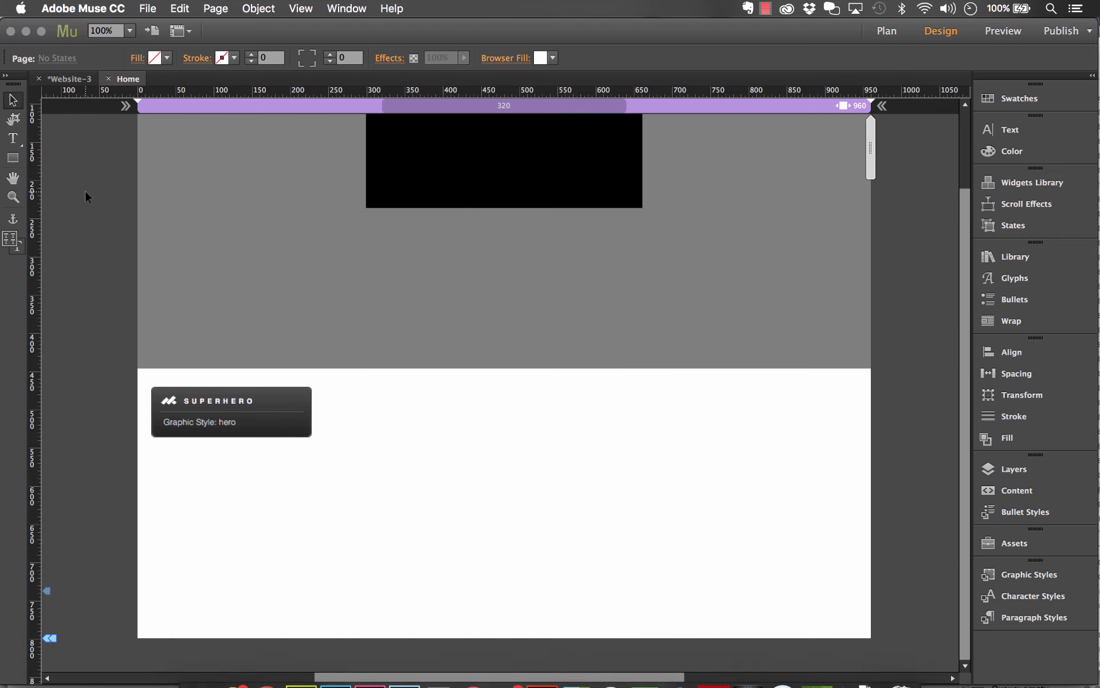
Preview the page in Chrome and check how the grey hero section and its black panel fill the window while scrolling
left_click(143, 11)
left_click(225, 251)
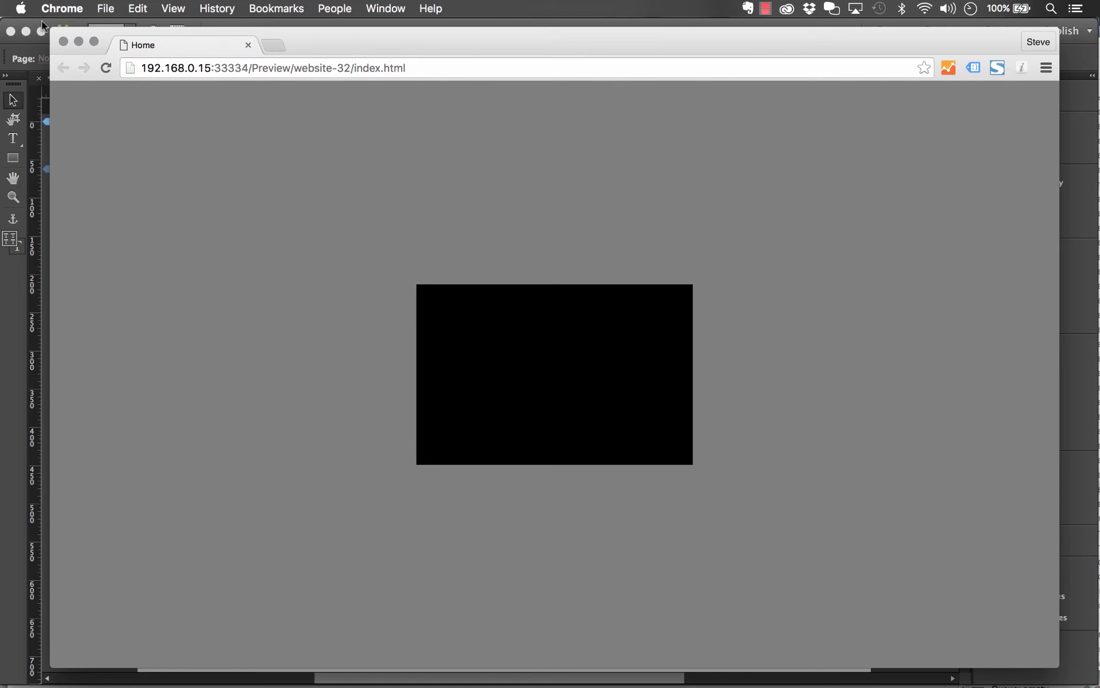
left_click_drag(50, 28, 17, 19)
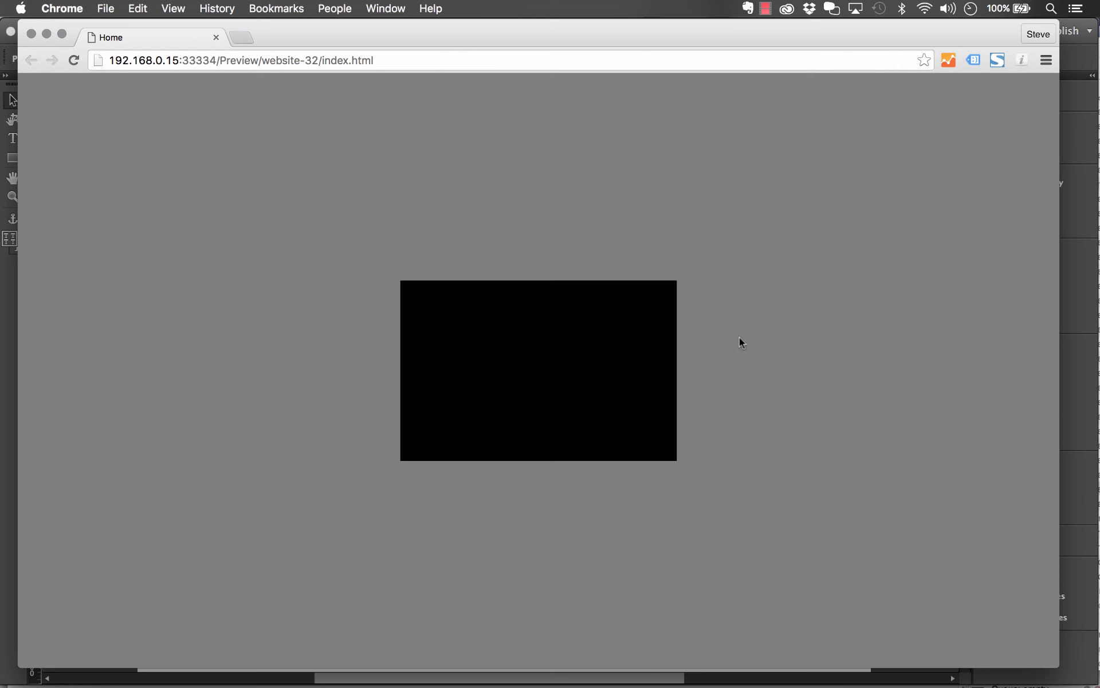
scroll(824, 331, "down", 3)
scroll(824, 333, "down", 6)
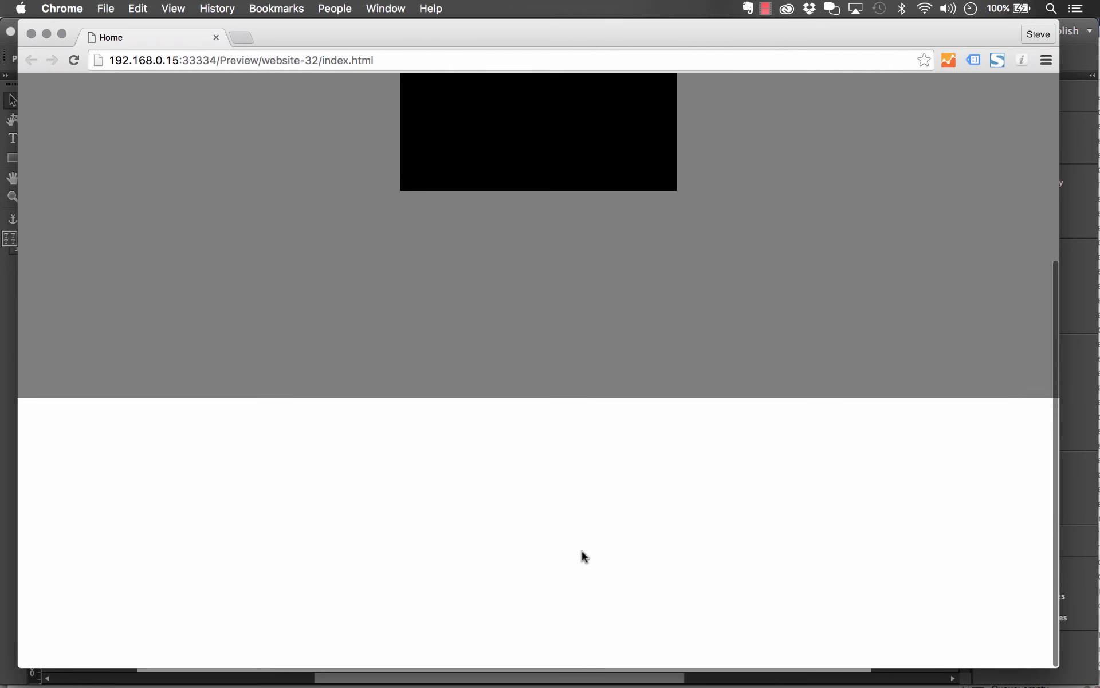
scroll(893, 490, "up", 9)
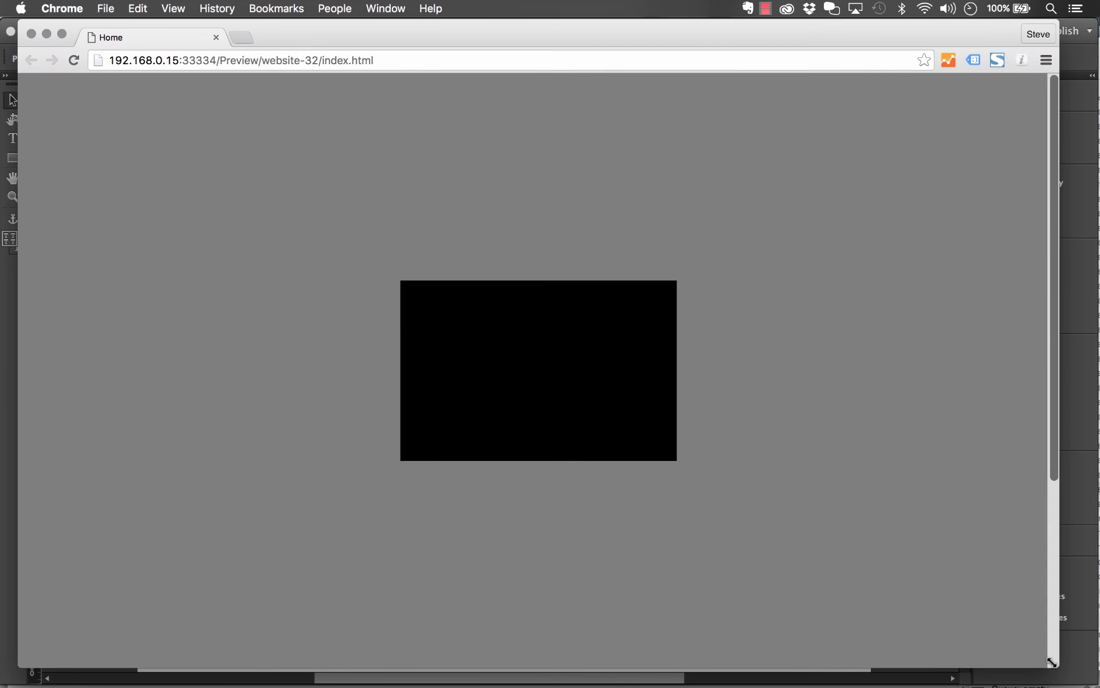
Shrink the browser window to about half width, check the hero and panel while scrolling, and close the preview
left_click_drag(1052, 665, 527, 606)
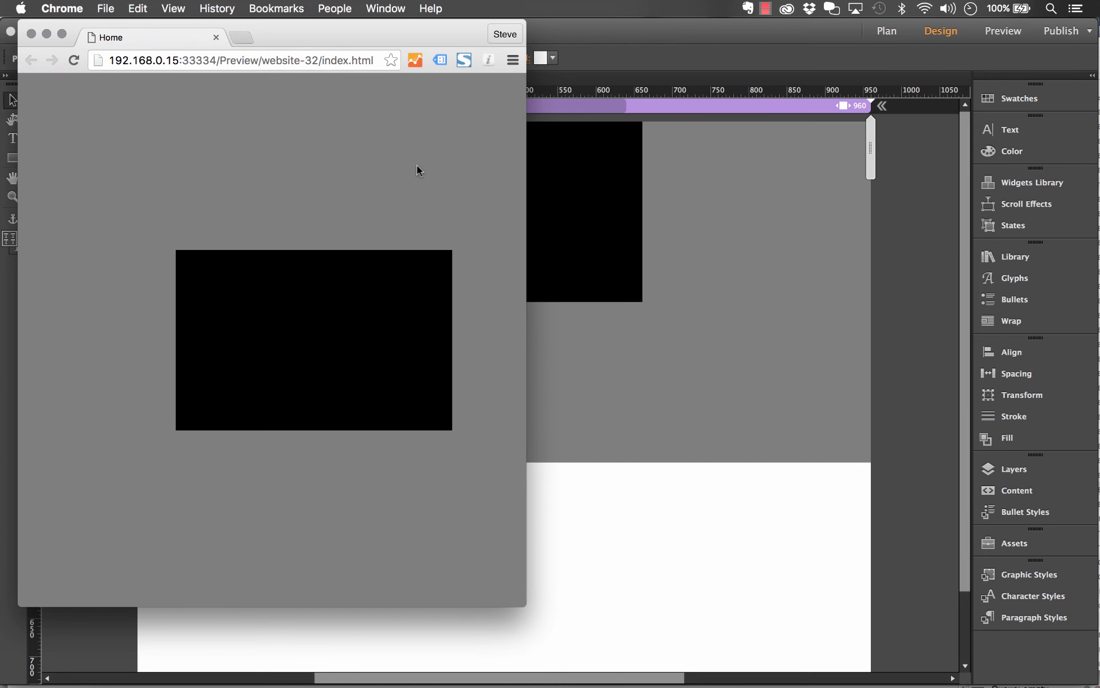
scroll(418, 166, "down", 5)
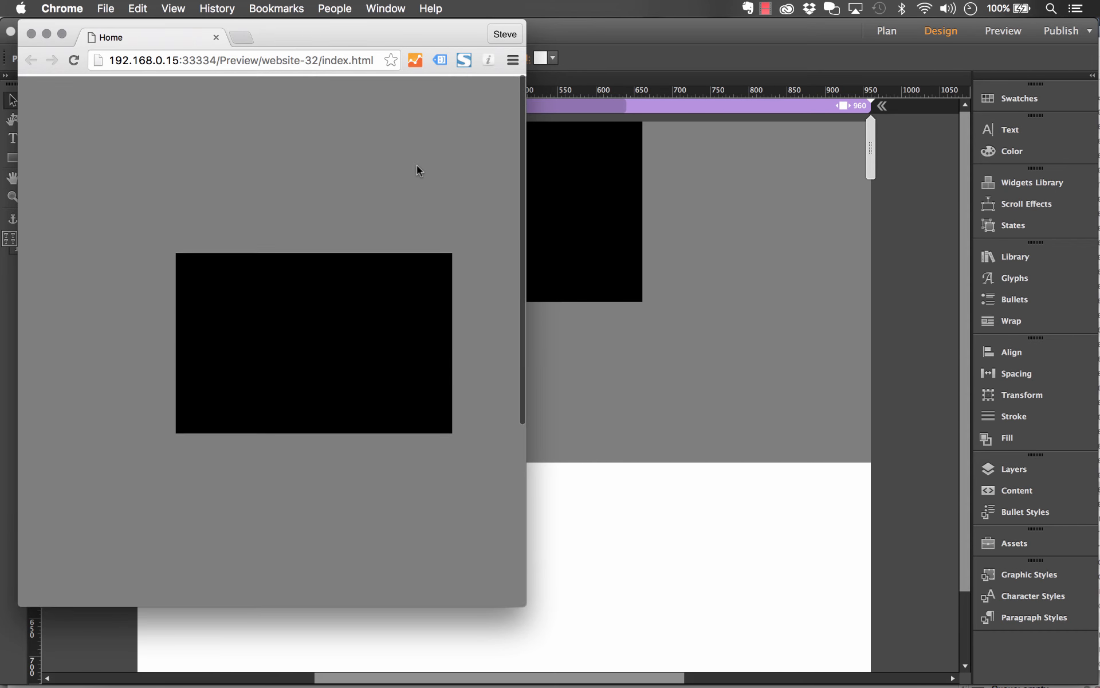
scroll(417, 165, "down", 6)
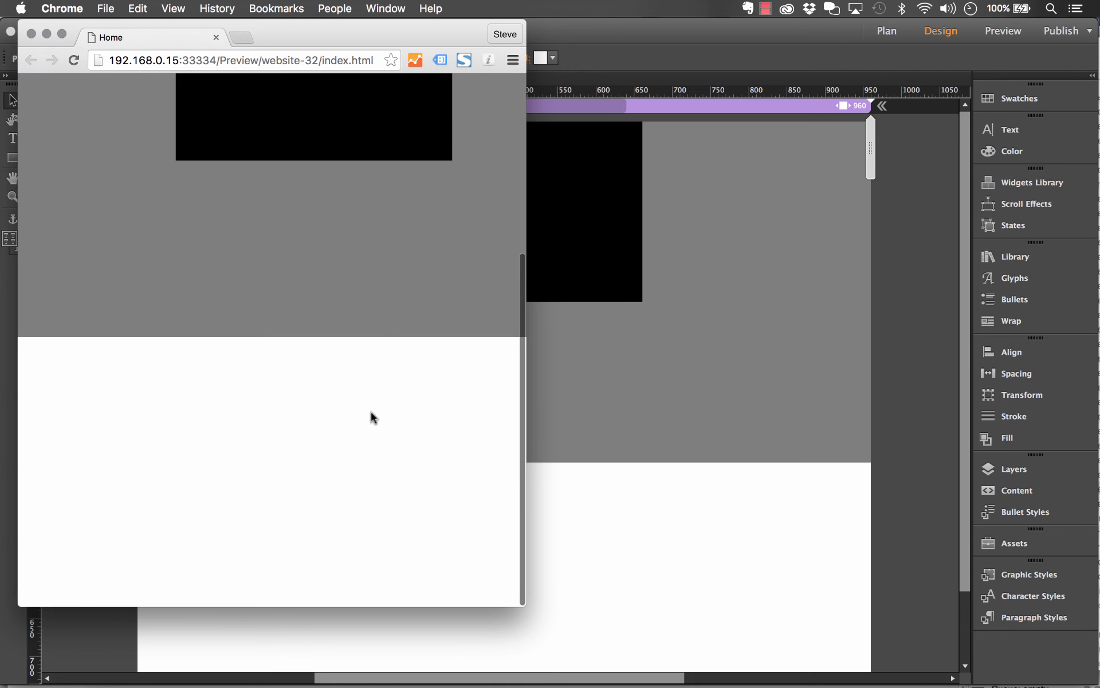
scroll(371, 439, "up", 10)
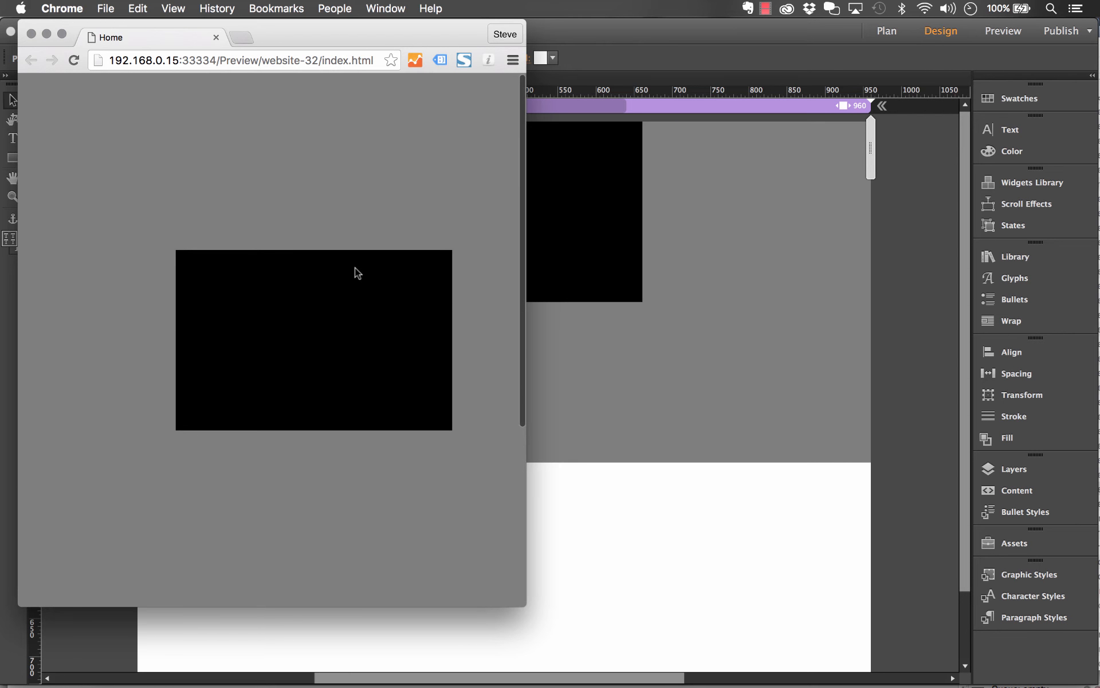
left_click(31, 34)
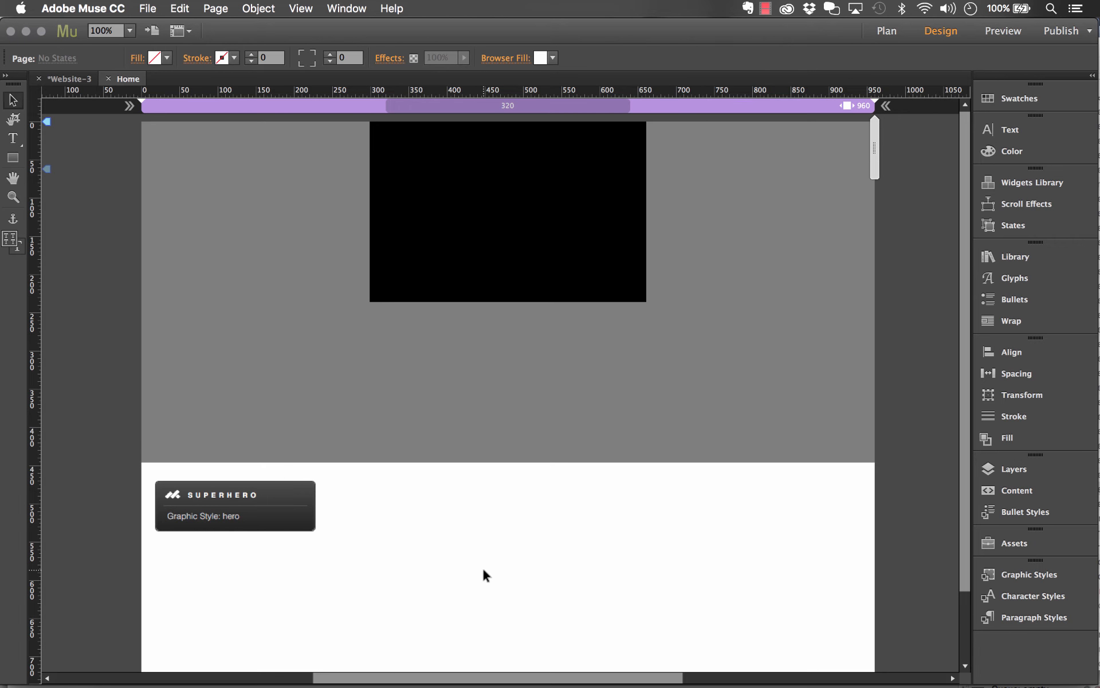
Move the black State Button out of the grey one to X 268, Y 470 and enlarge it slightly
left_click(480, 253)
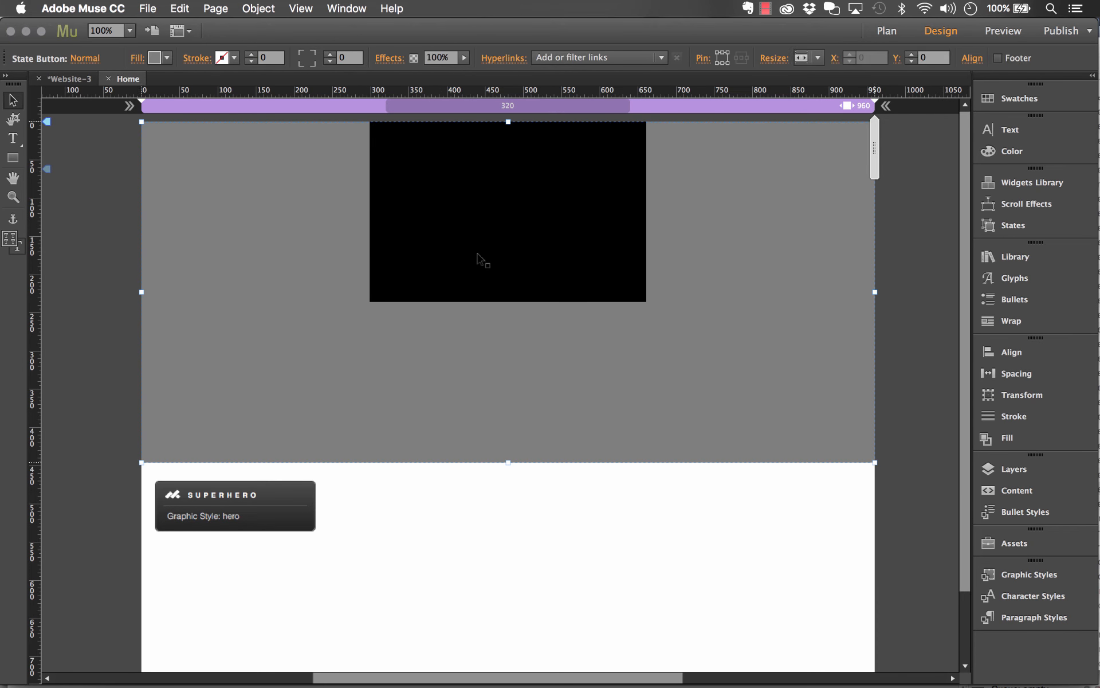
left_click_drag(533, 159, 509, 519)
scroll(585, 537, "down", 2)
scroll(583, 533, "down", 3)
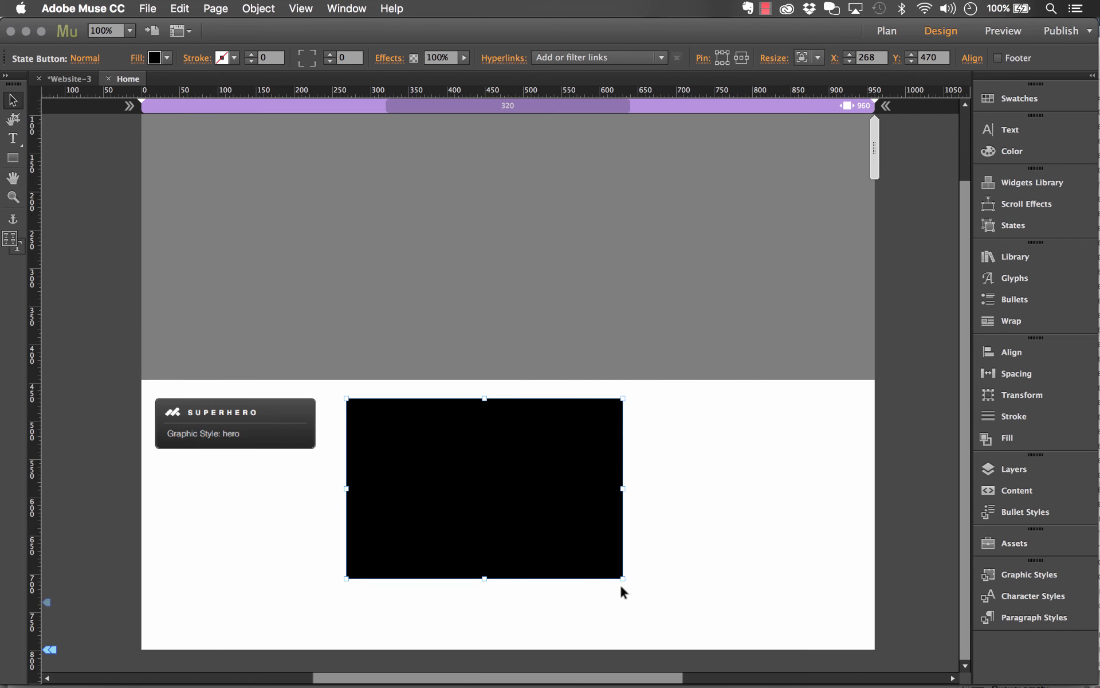
left_click_drag(624, 581, 650, 601)
scroll(669, 461, "up", 4)
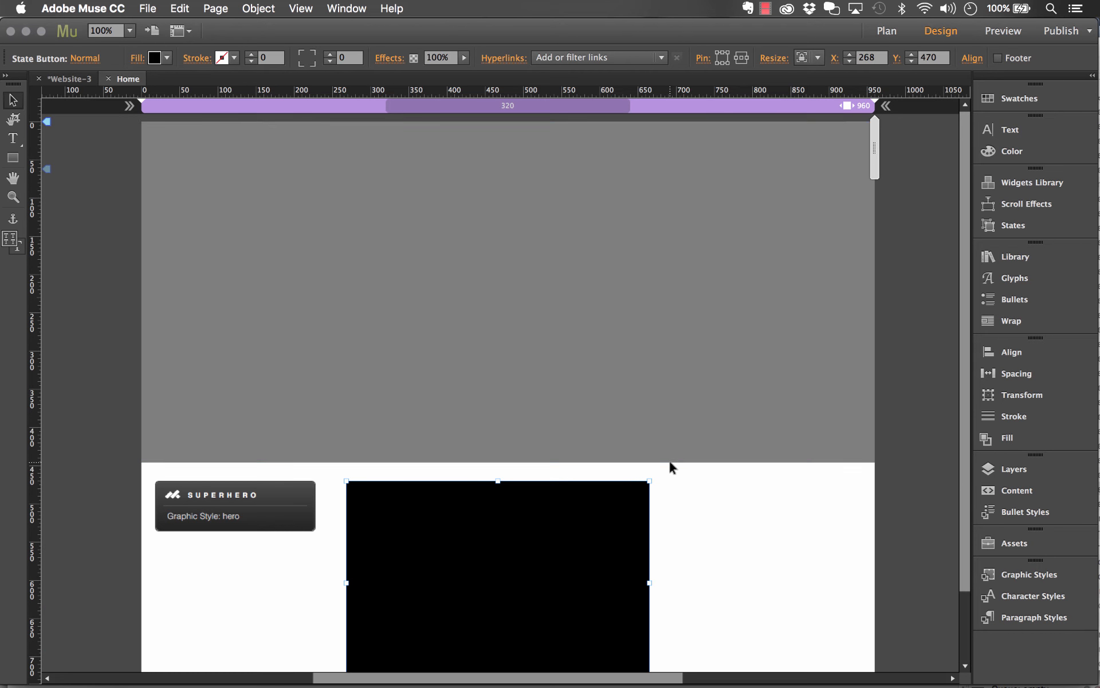
Fill the grey State Button with the image b1.jpg from the Demo folder and set its fitting to Scale To Fill
left_click(465, 217)
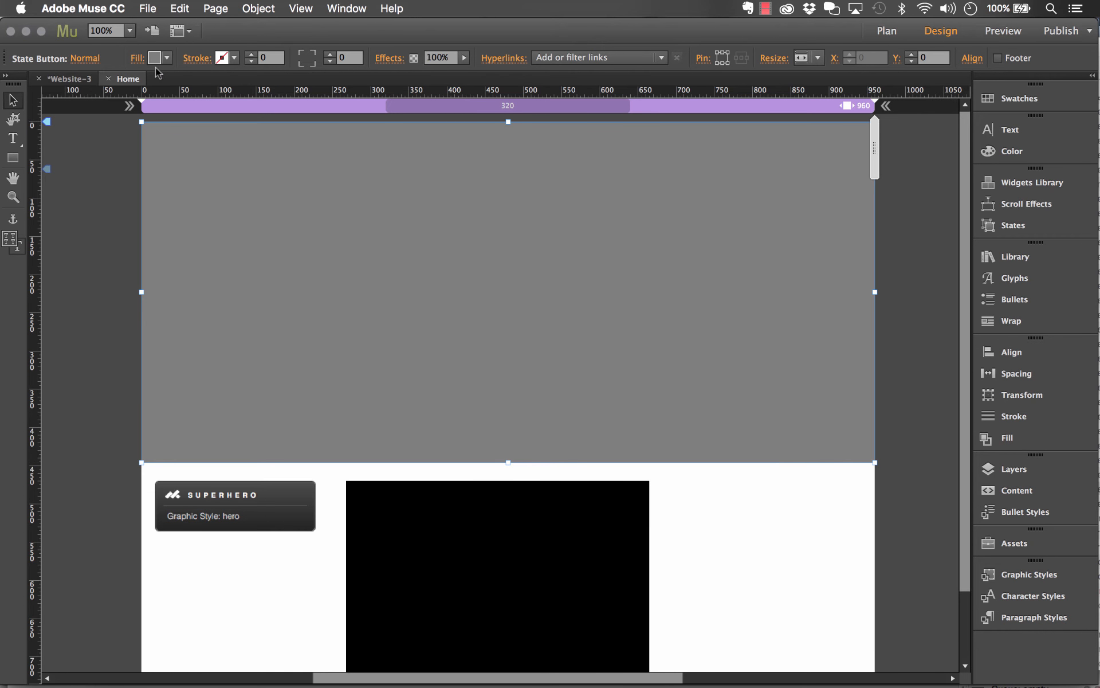
left_click(139, 59)
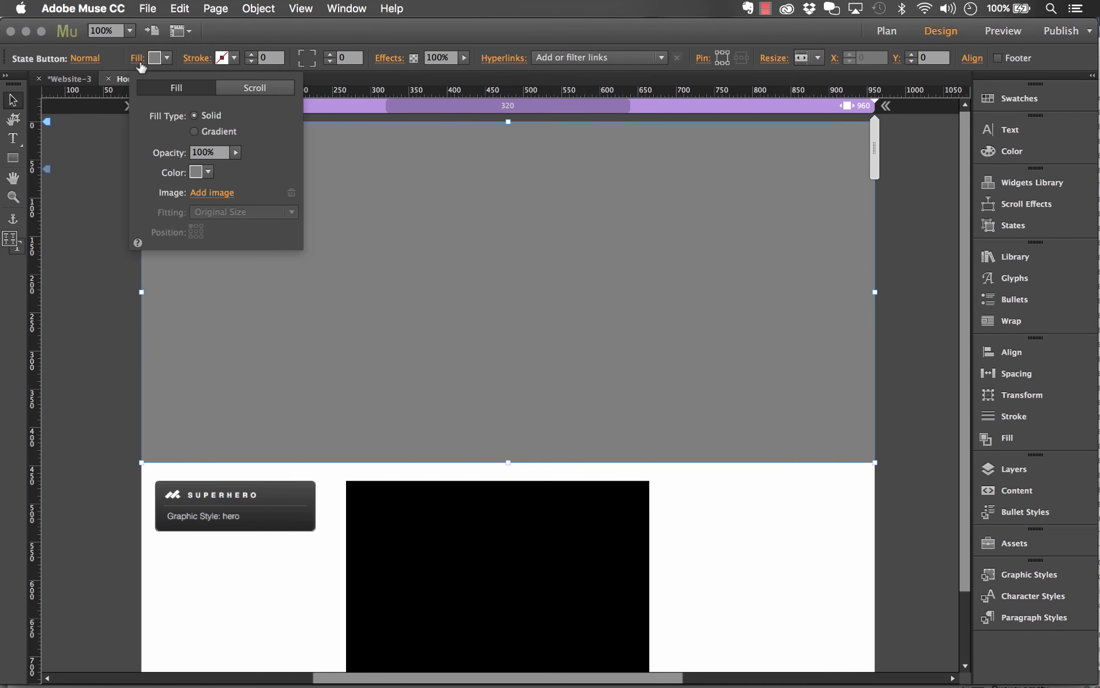
left_click(219, 195)
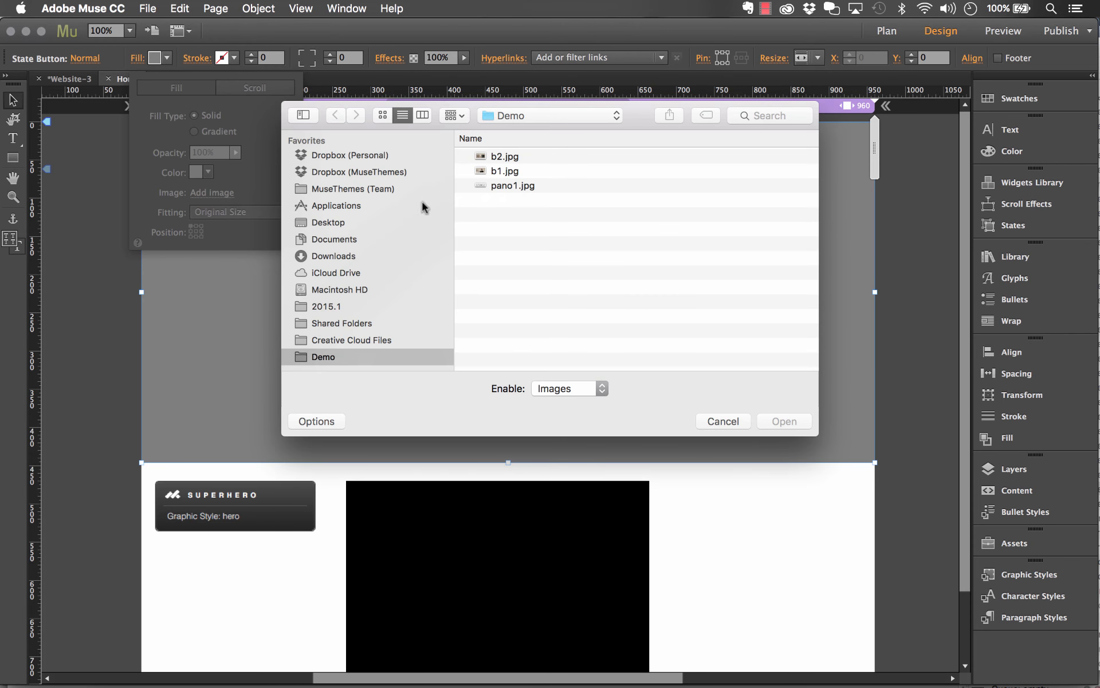
left_click(504, 169)
key("space")
key("space")
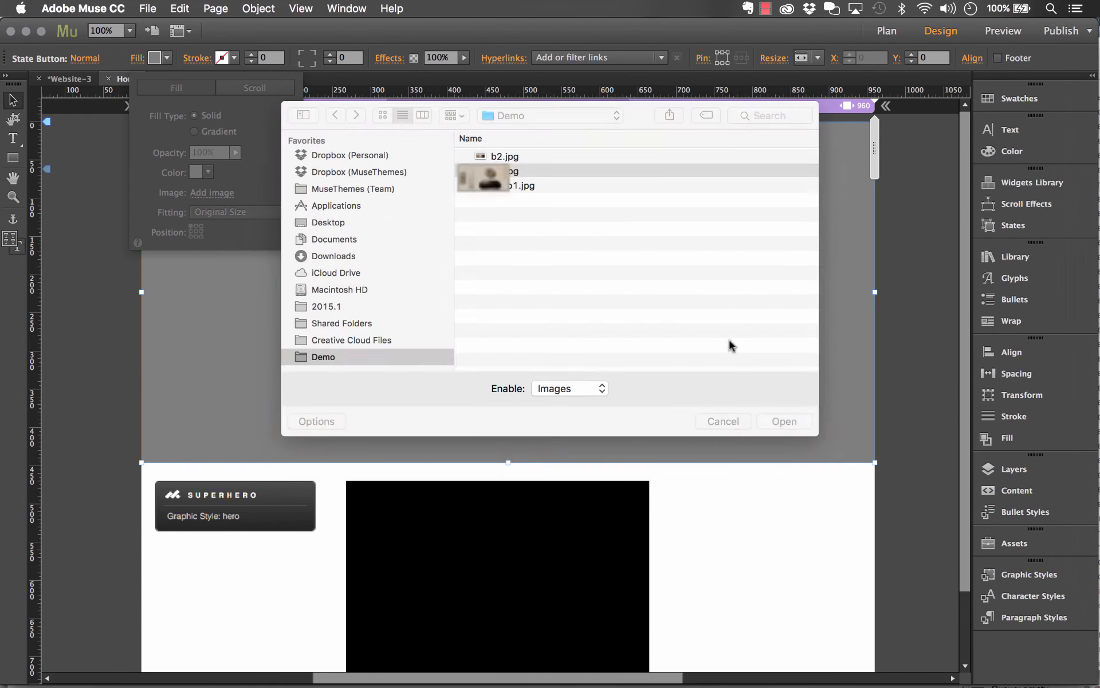
left_click(784, 421)
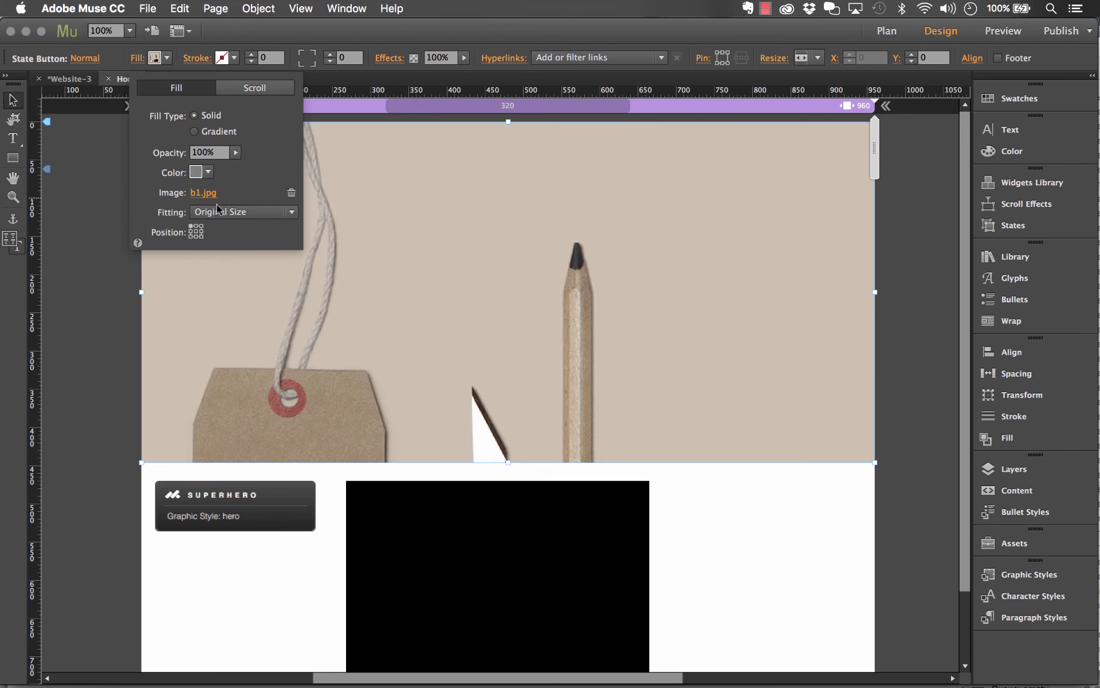
left_click(219, 212)
left_click(215, 232)
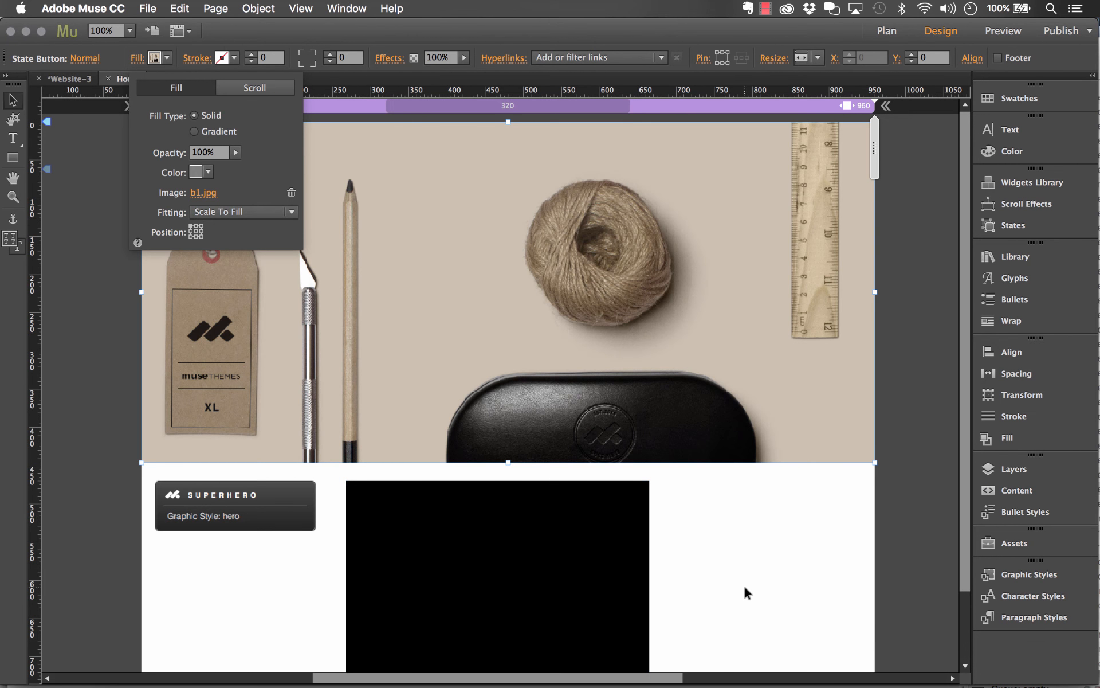
Set the fill of the black State Button below the hero image to none
scroll(652, 556, "down", 3)
left_click(585, 553)
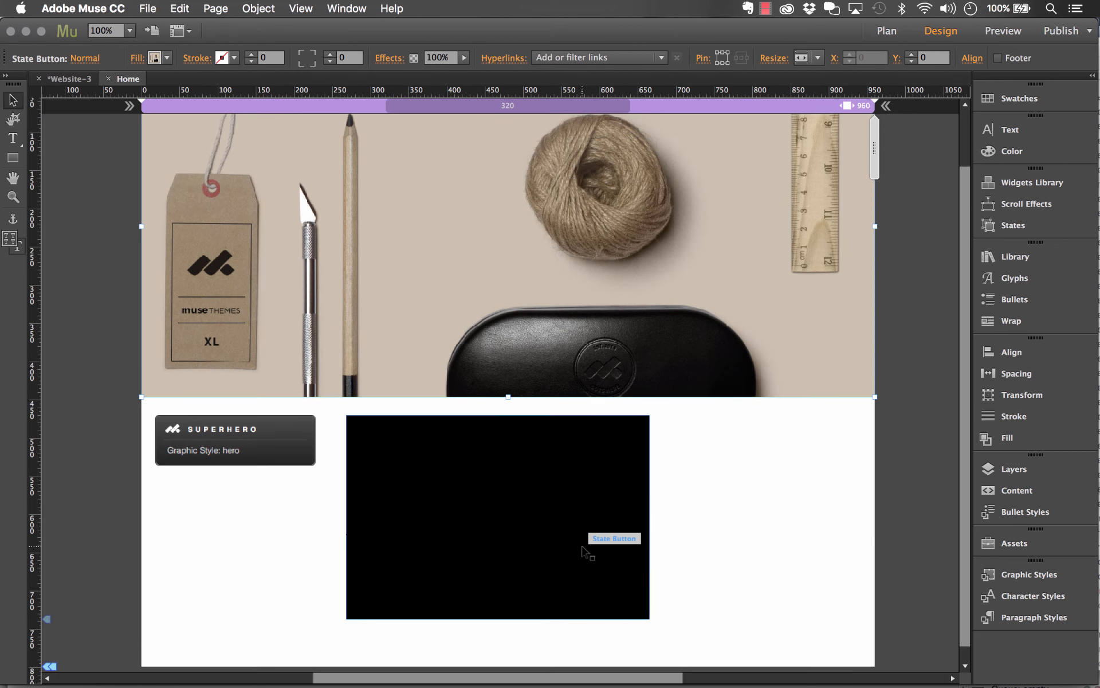
left_click(164, 58)
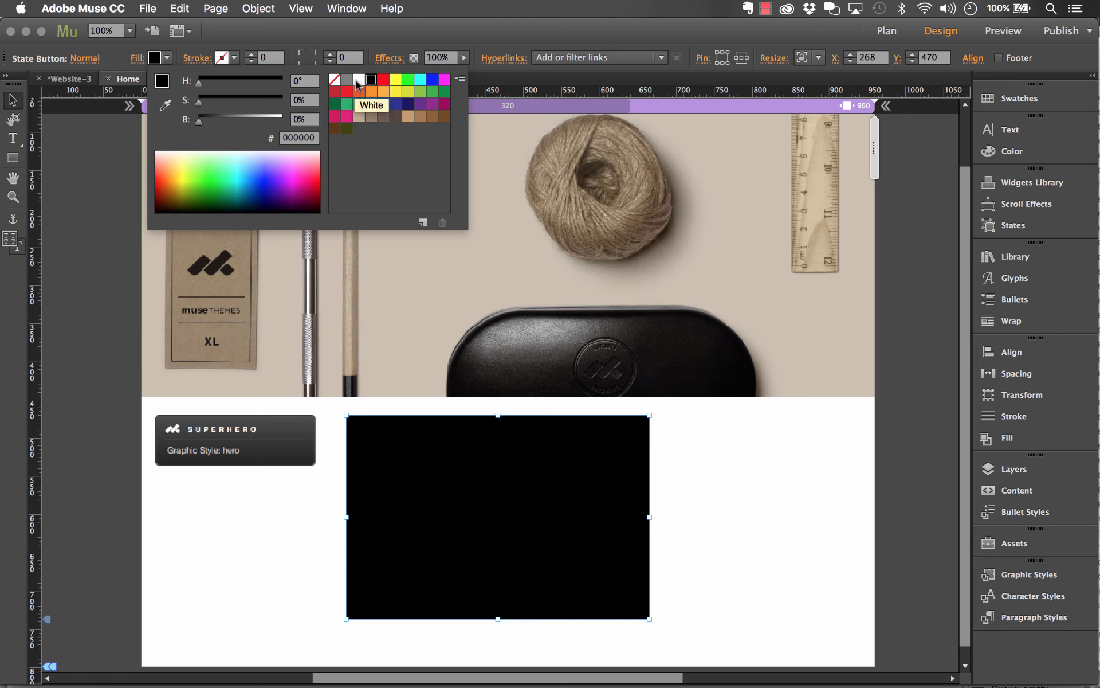
left_click(335, 81)
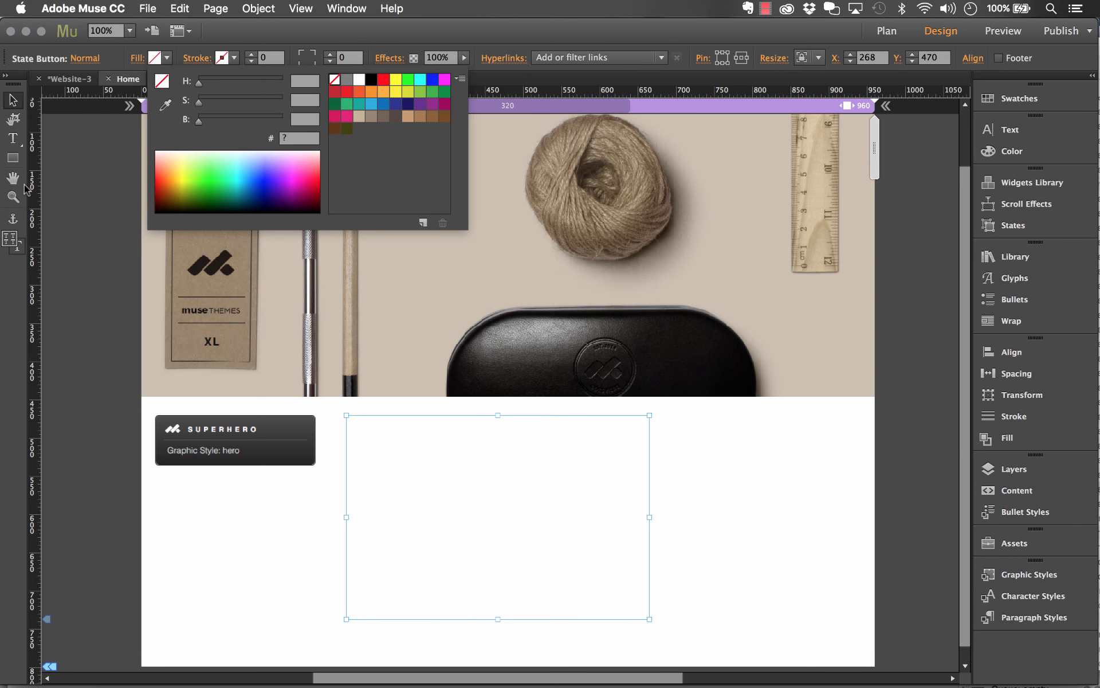
Create a text frame inside the unfilled State Button and enter the text "SUPERHERO"
left_click(14, 139)
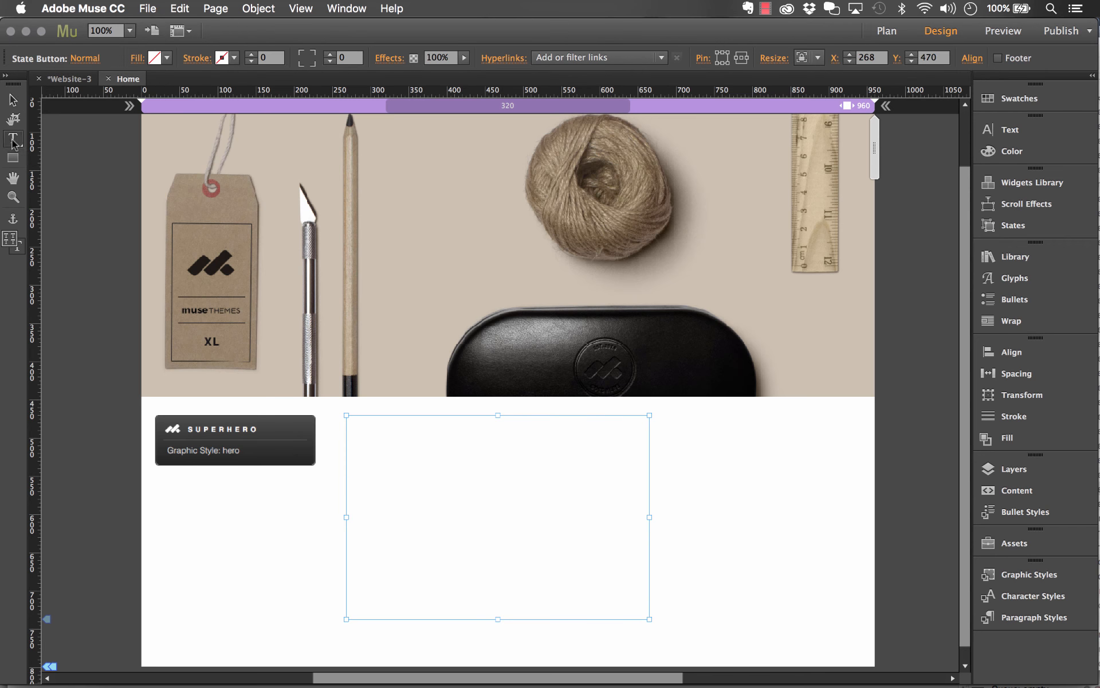
left_click_drag(392, 449, 590, 571)
type("SUPERHERO")
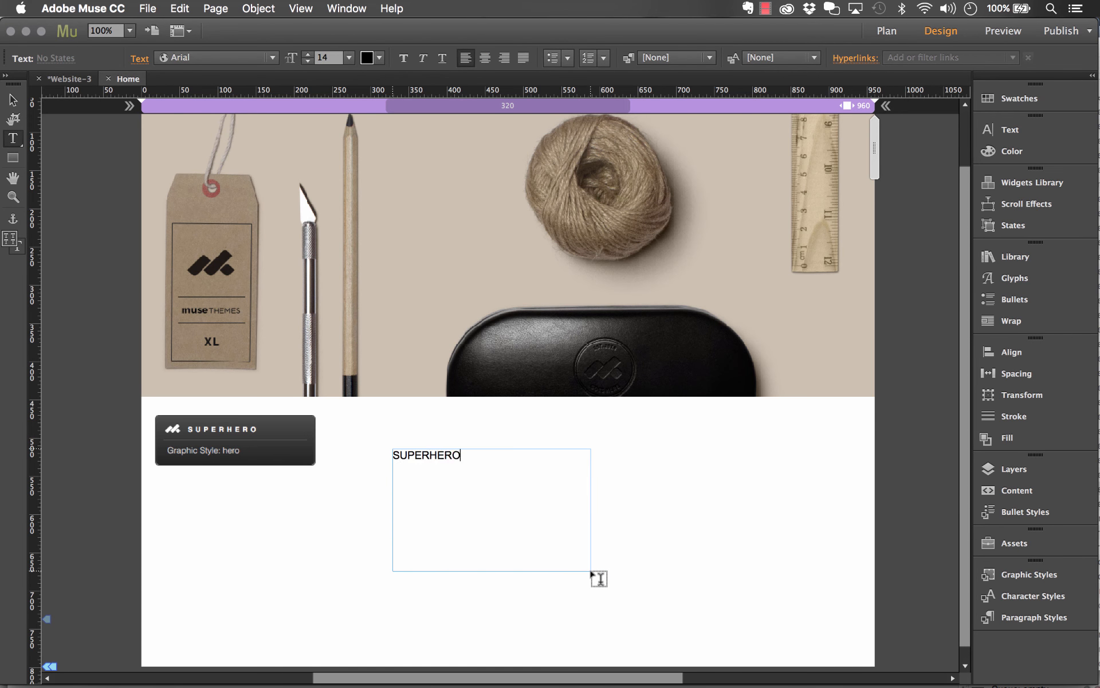
Set the SUPERHERO text to size 30 in the Proxima Nova Semibold font
key("super+a")
left_click(349, 57)
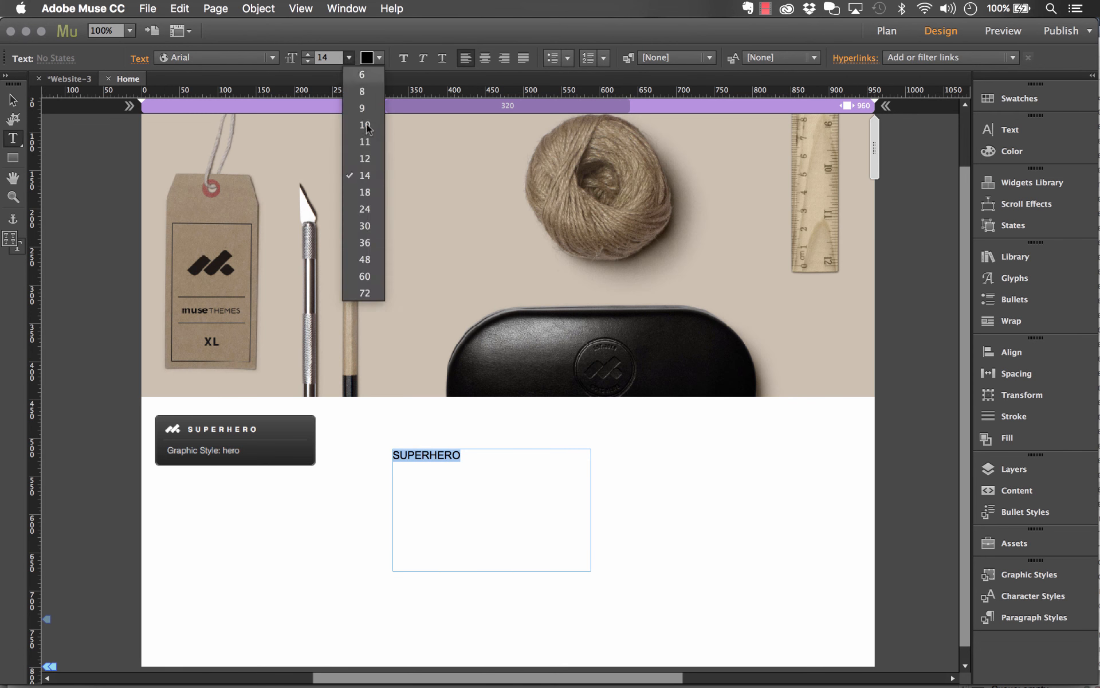
left_click(364, 238)
left_click(250, 58)
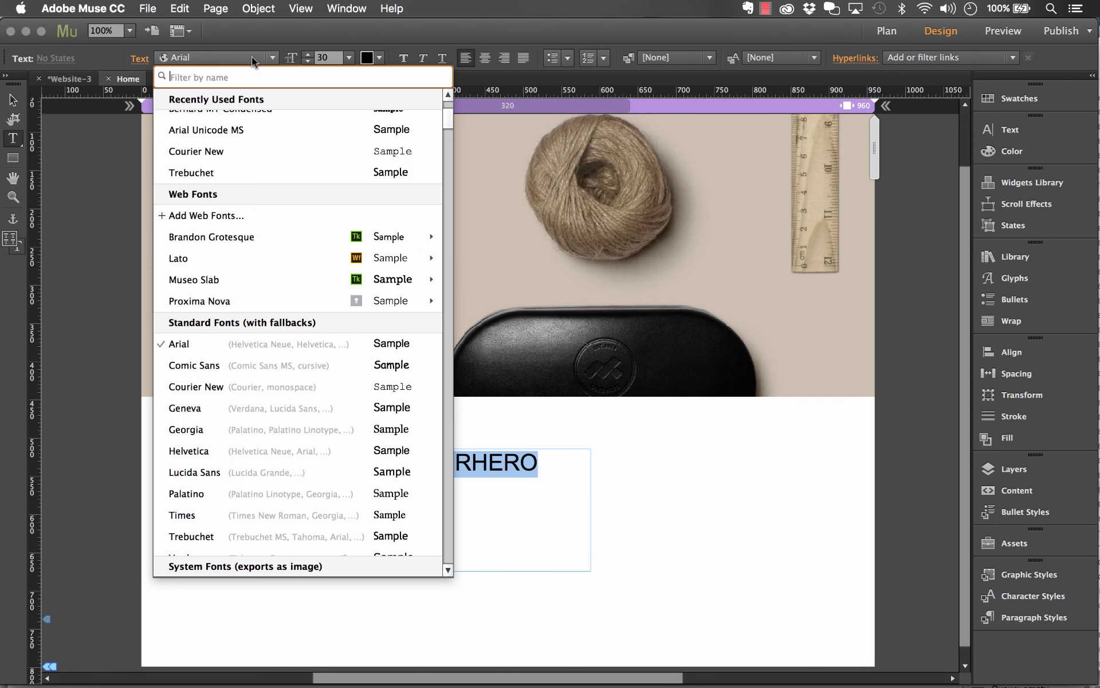
scroll(269, 183, "up", 5)
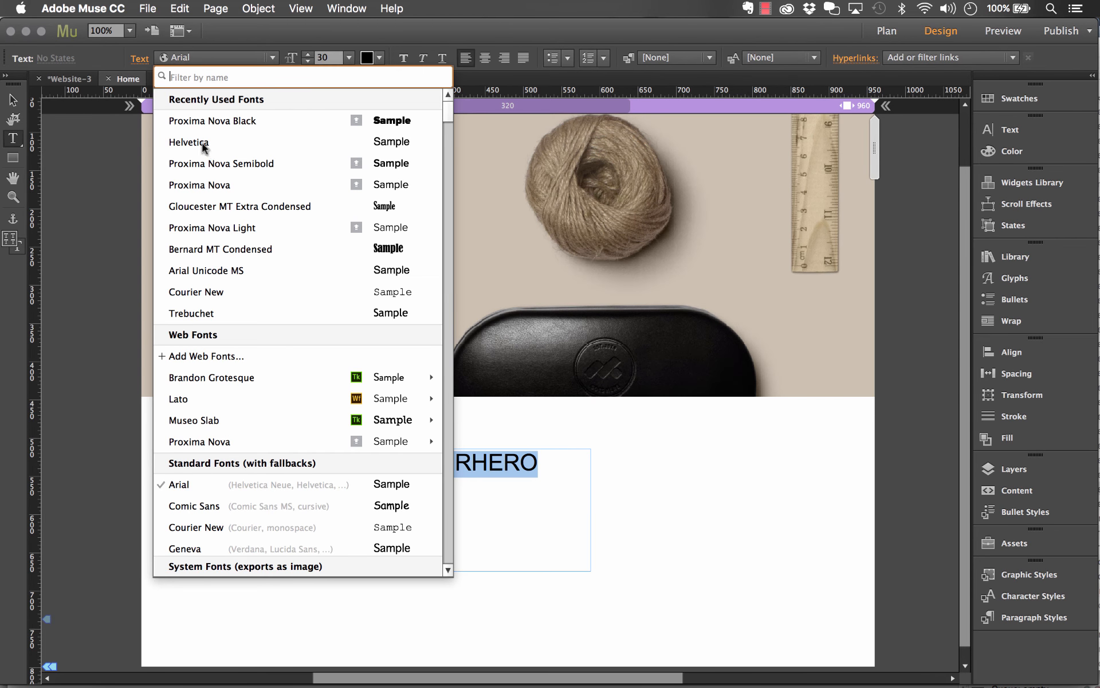
left_click(203, 165)
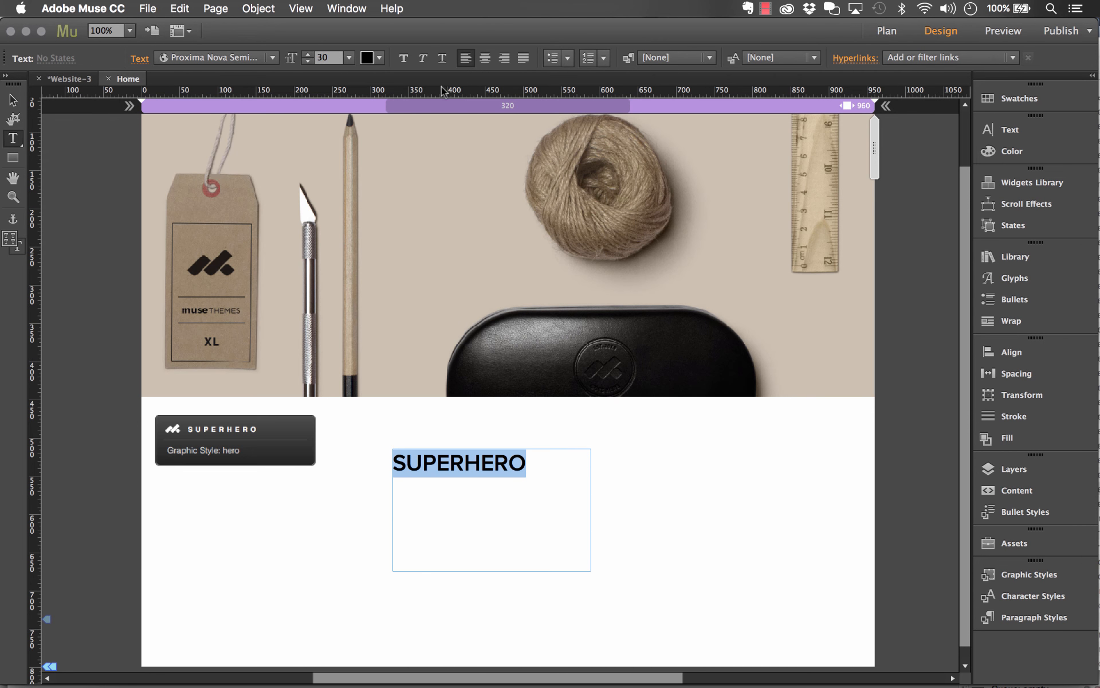
Centre the SUPERHERO text in its frame, keep its colour black, and leave text editing with nothing selected
left_click(484, 57)
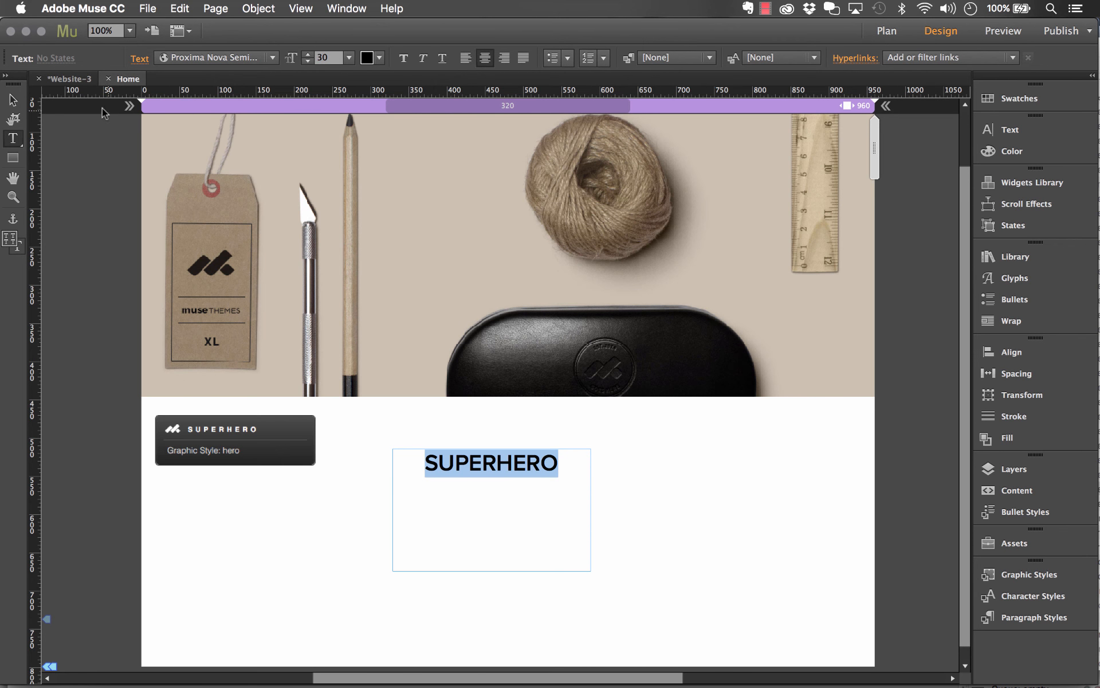
left_click(380, 57)
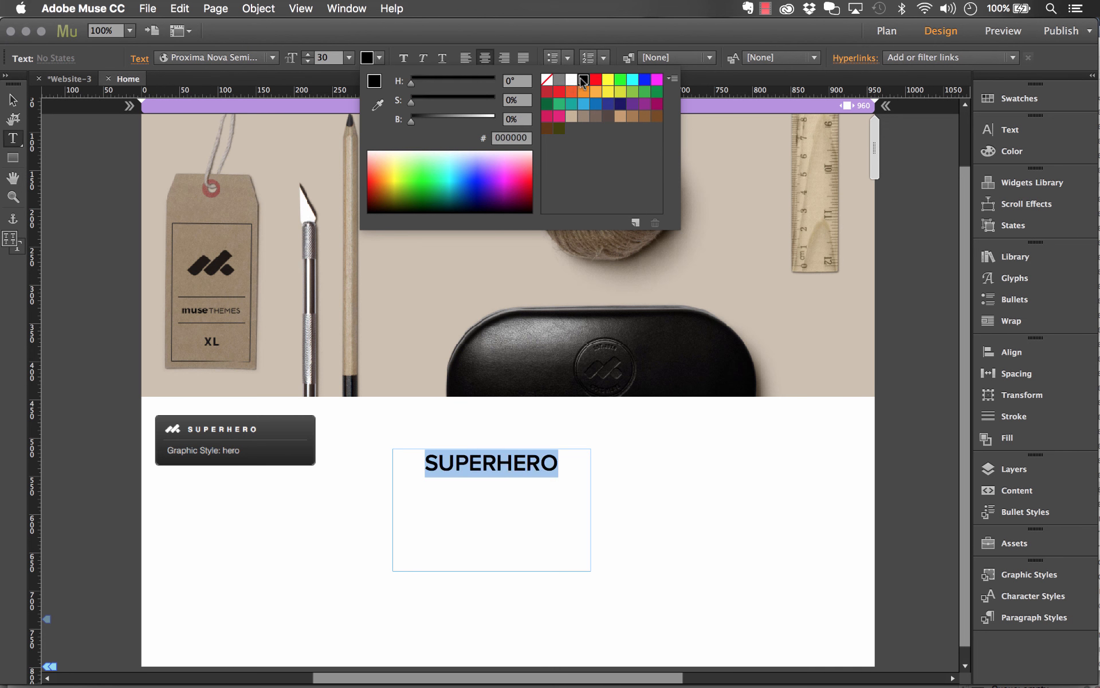
left_click(12, 102)
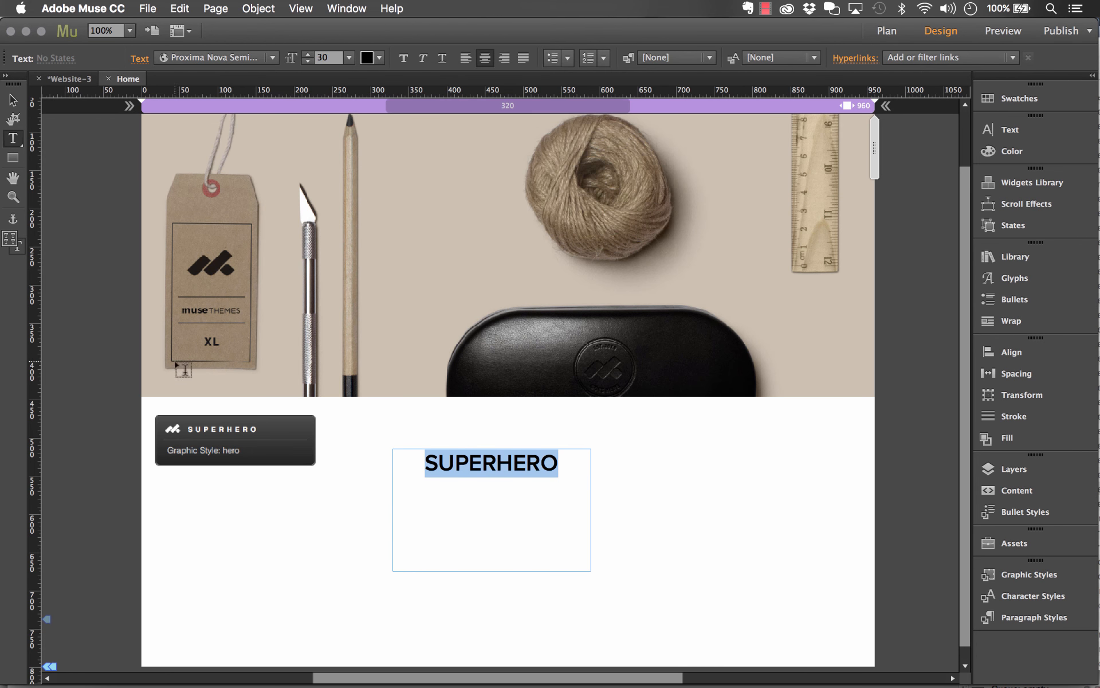
left_click(13, 101)
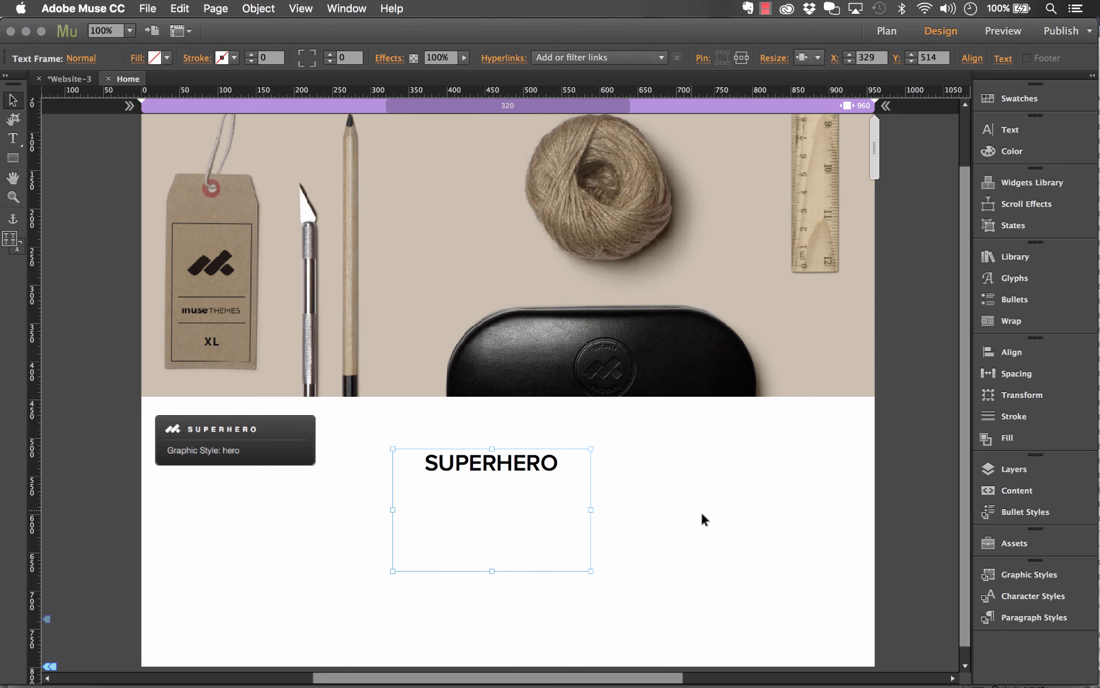
left_click(630, 533)
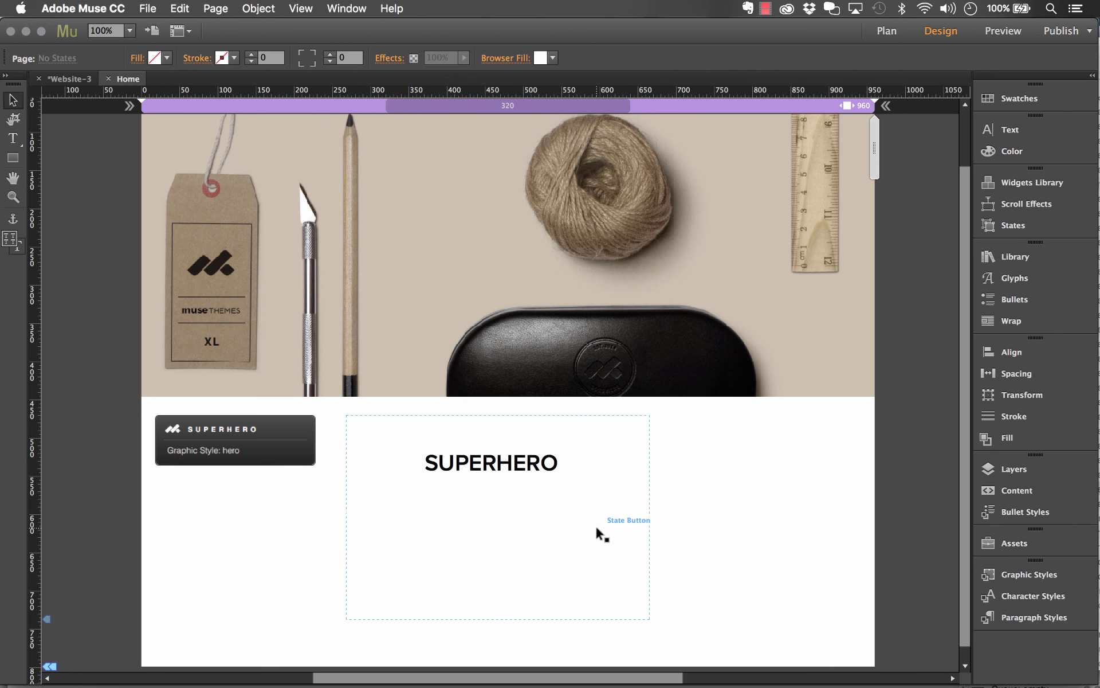
Move the State Button containing the SUPERHERO text onto the hero image, flush with the page's top edge at about X 282, Y 0
scroll(562, 525, "up", 3)
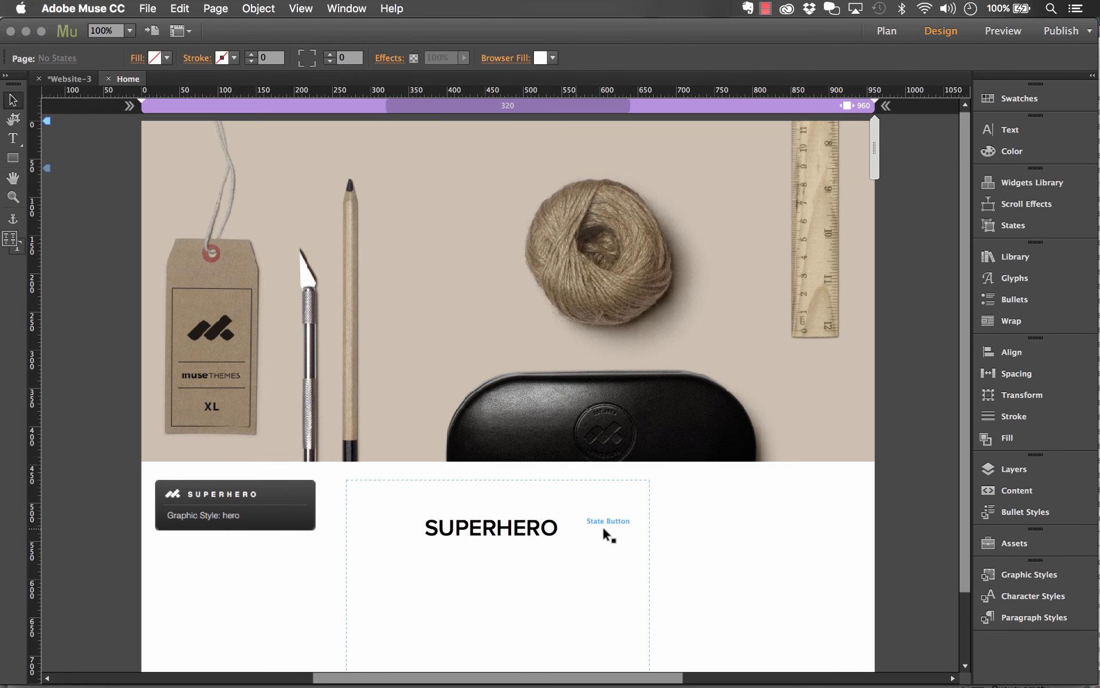
left_click_drag(615, 550, 624, 193)
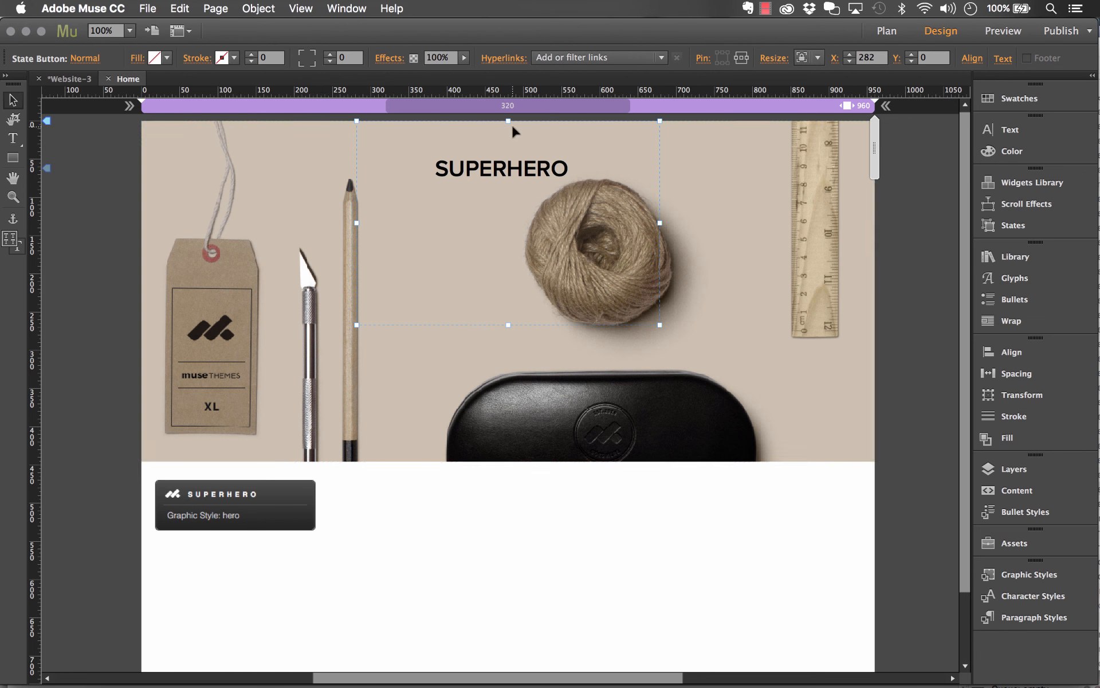
Set the SuperHero widget's Child Panel Position to Bottom Right and close its options
left_click(314, 505)
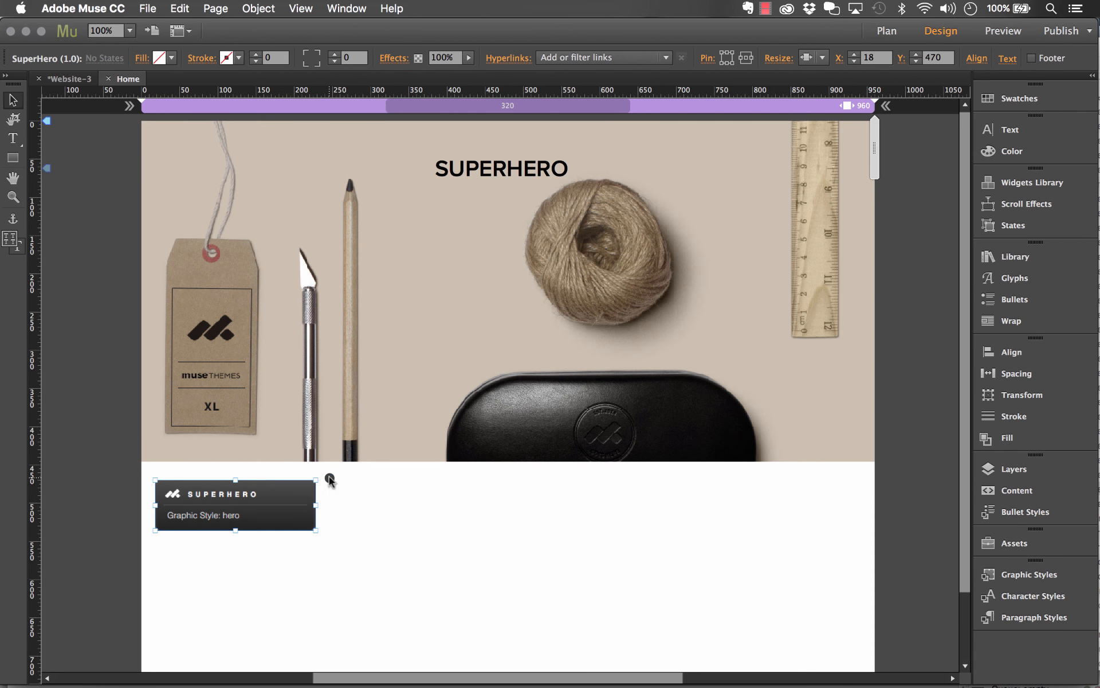
left_click(330, 479)
left_click(425, 552)
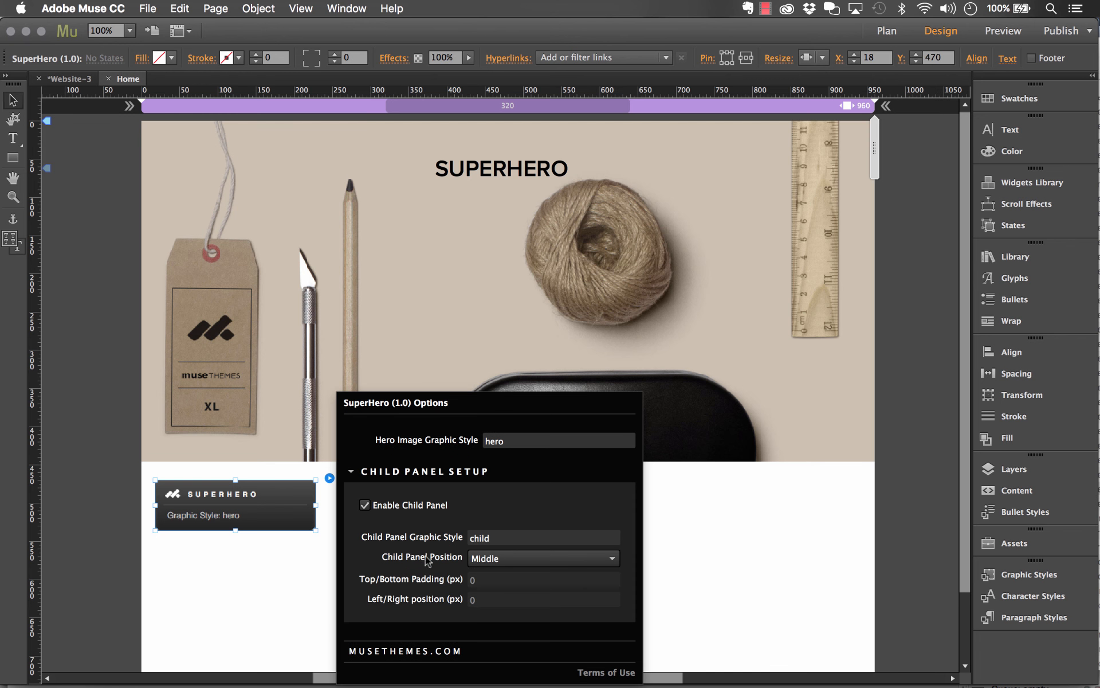
left_click(495, 559)
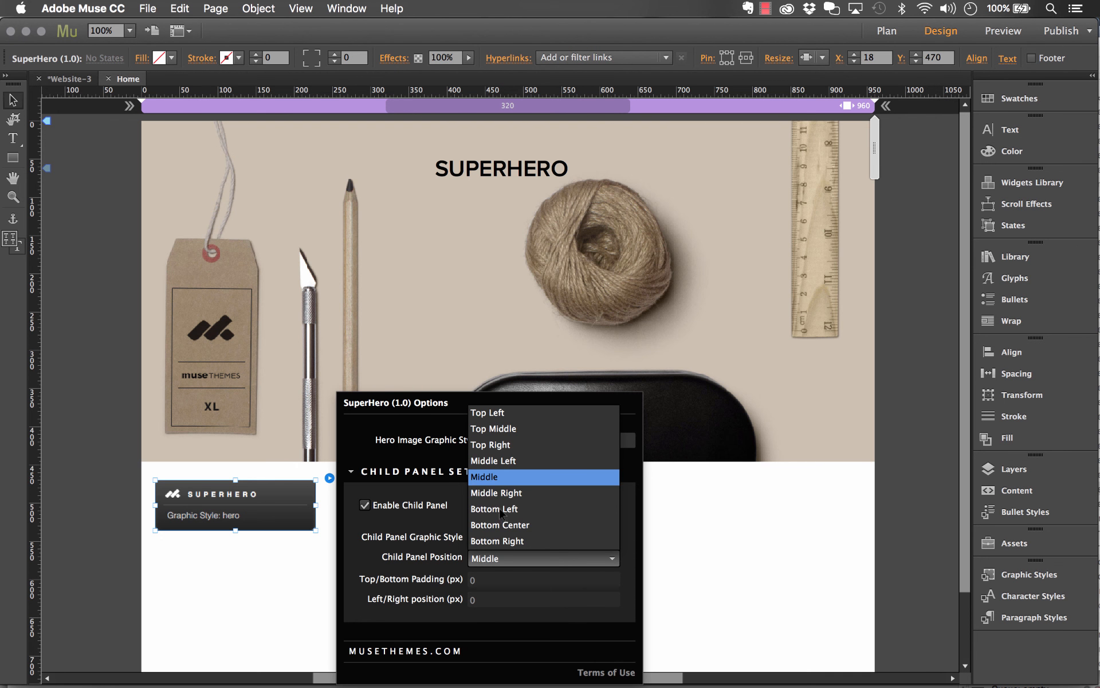
left_click(500, 542)
left_click(805, 532)
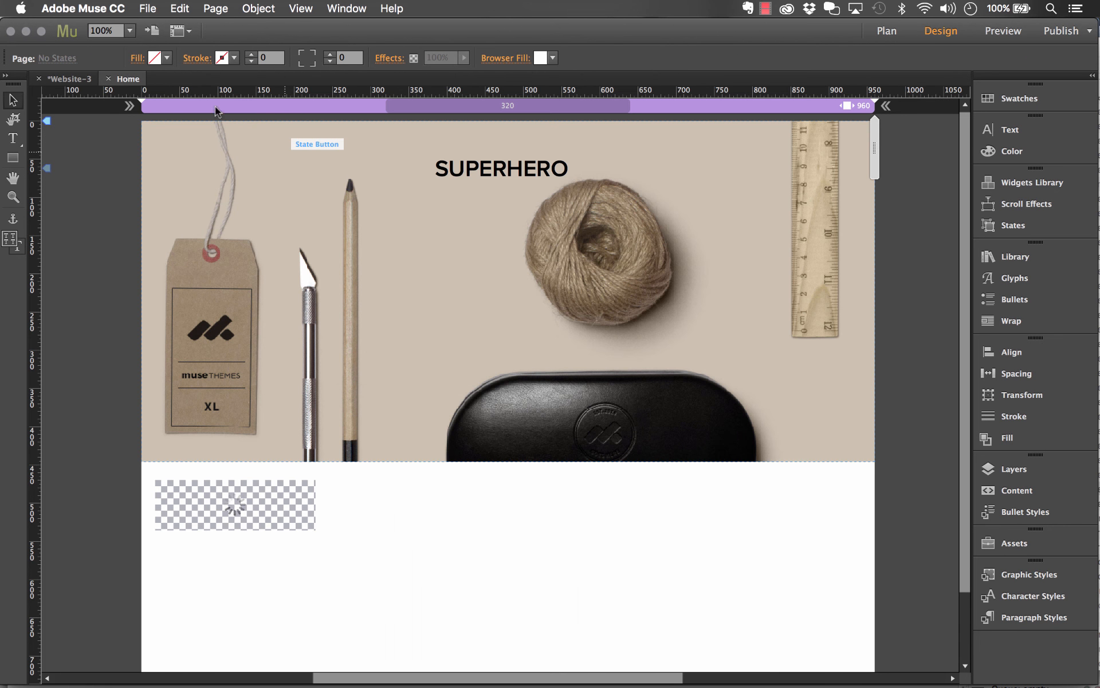
Preview the page in the browser, check the hero and child panel in a widened window, reload it, and return to Adobe Muse
left_click(148, 8)
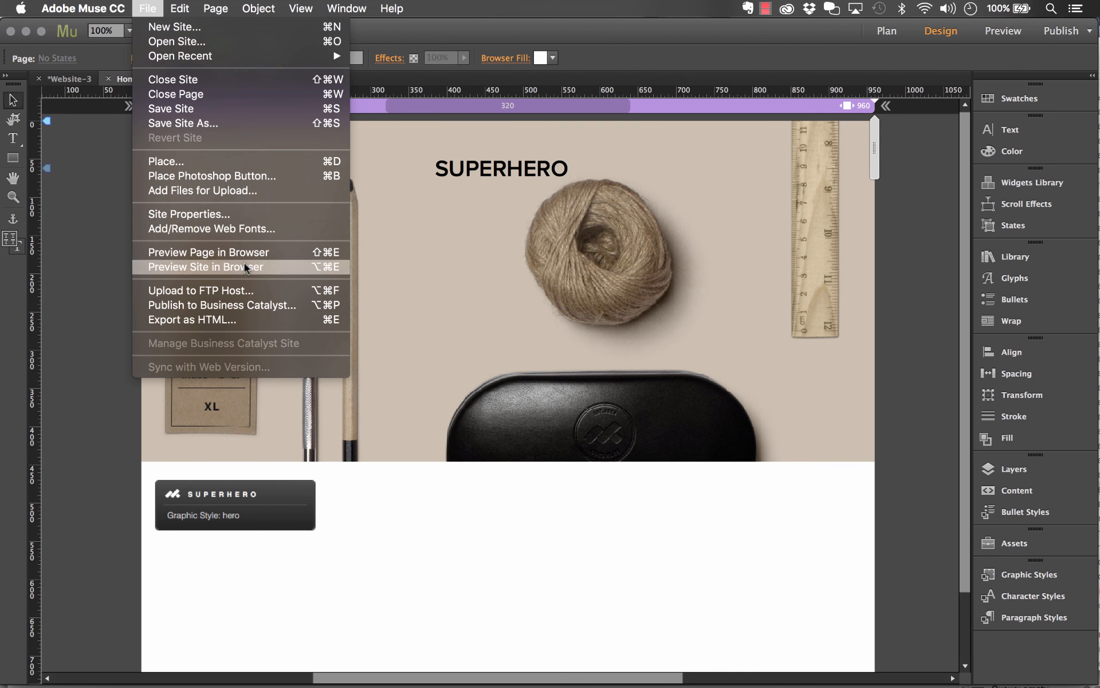
left_click(244, 254)
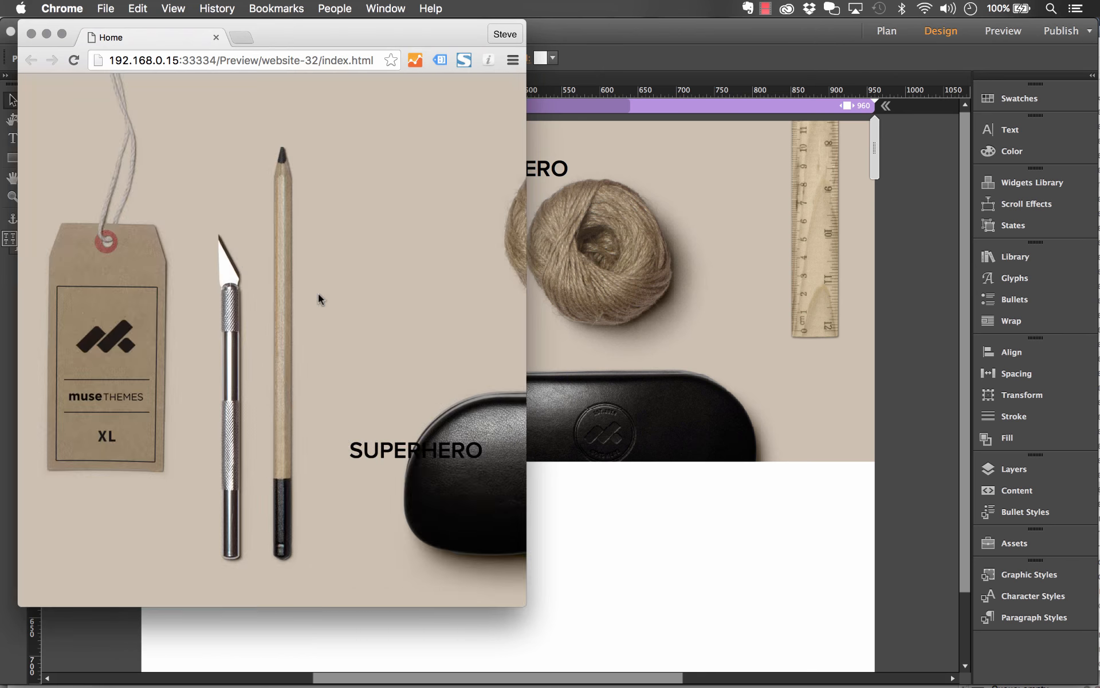
left_click_drag(542, 382, 1064, 382)
scroll(854, 338, "down", 5)
scroll(853, 336, "up", 5)
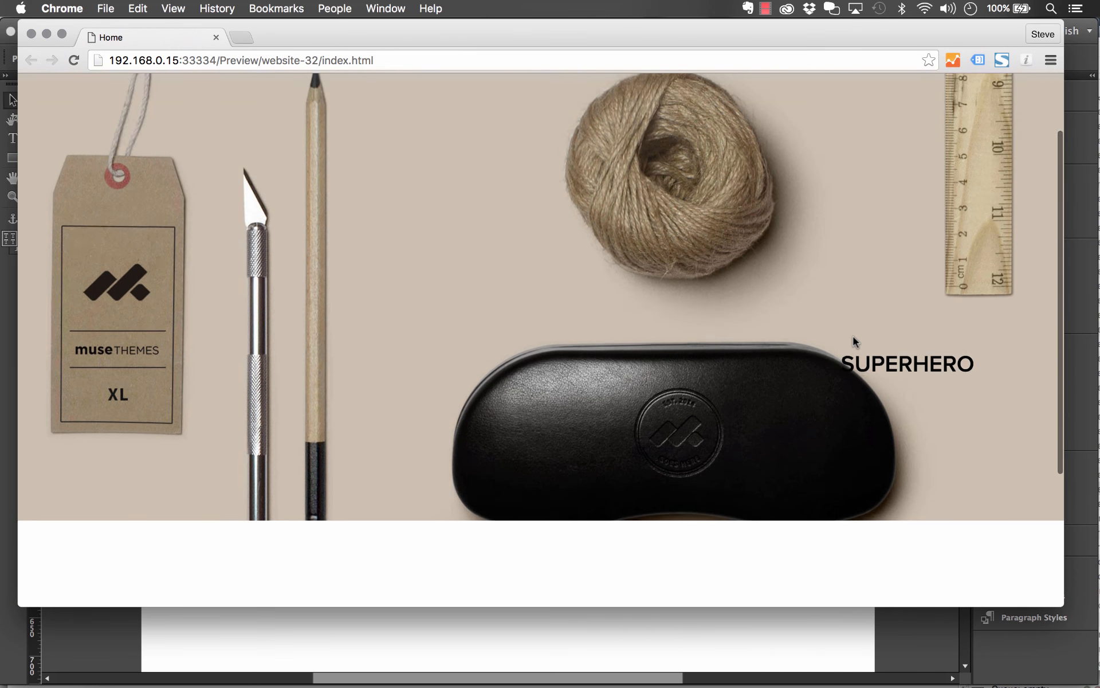
key("super+r")
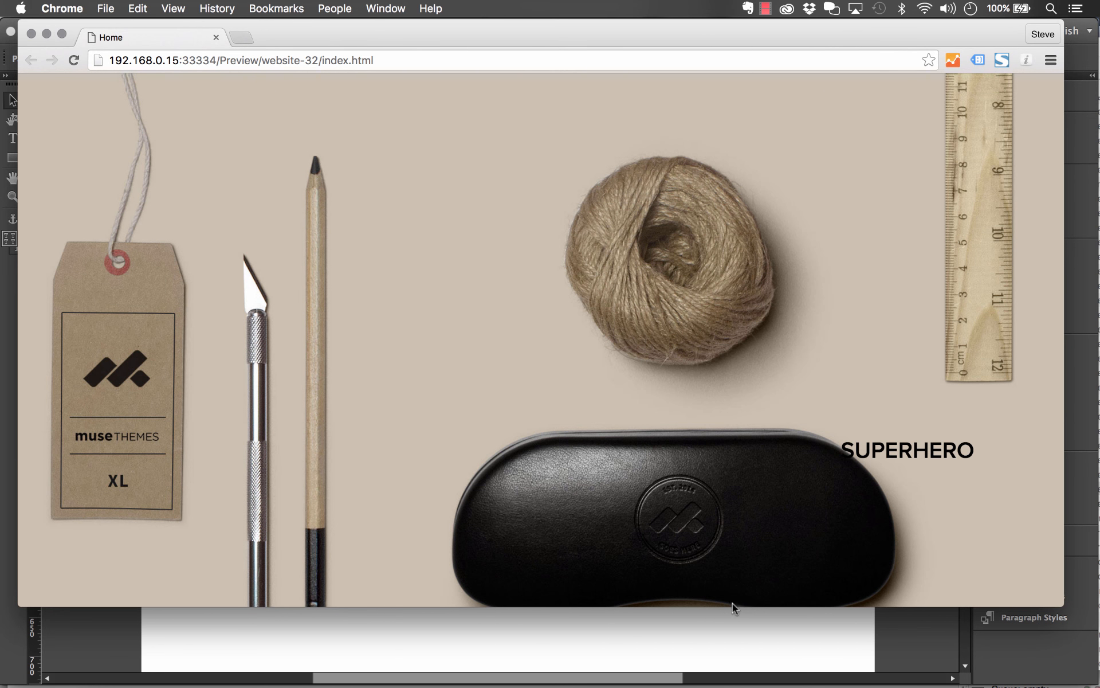
left_click(849, 650)
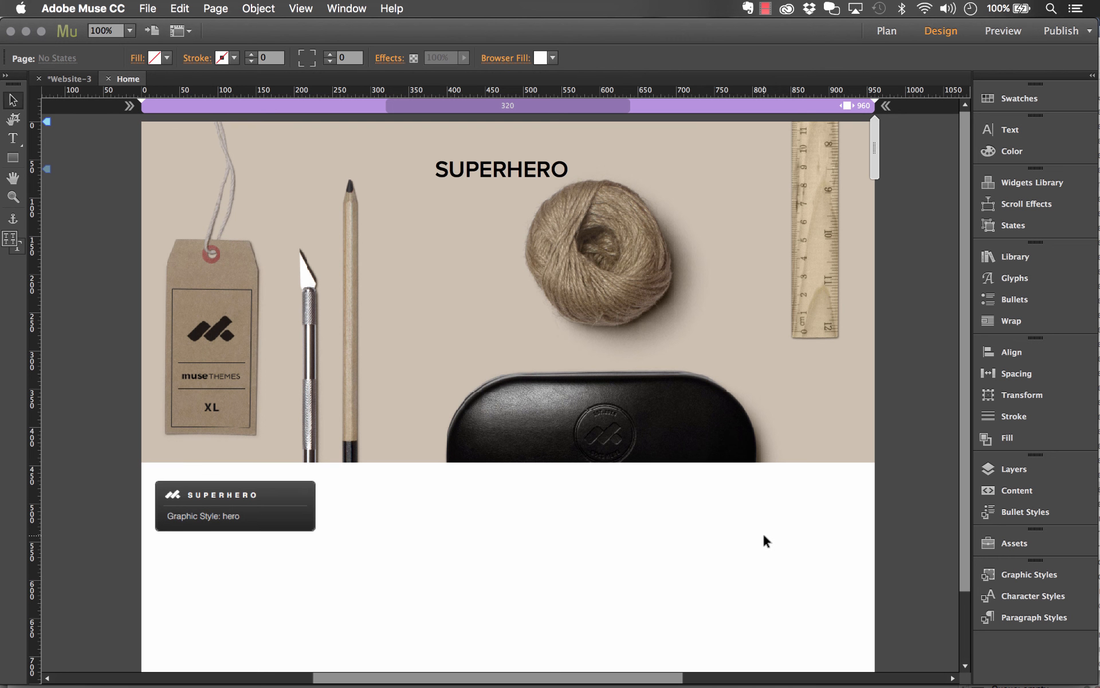